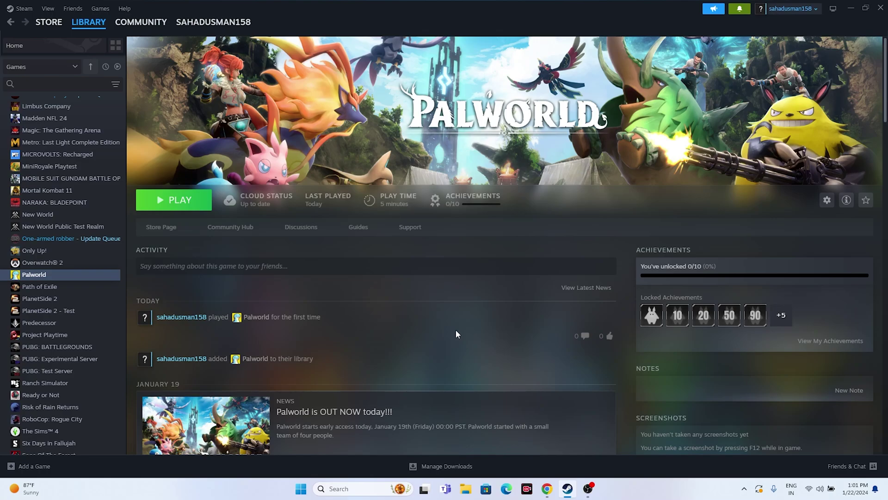
Step: Show the computer's power options with the restart choices, and close them without choosing one
{"action": "left_click", "coordinate": [301, 494]}
{"action": "left_click", "coordinate": [301, 493]}
{"action": "left_click", "coordinate": [302, 492]}
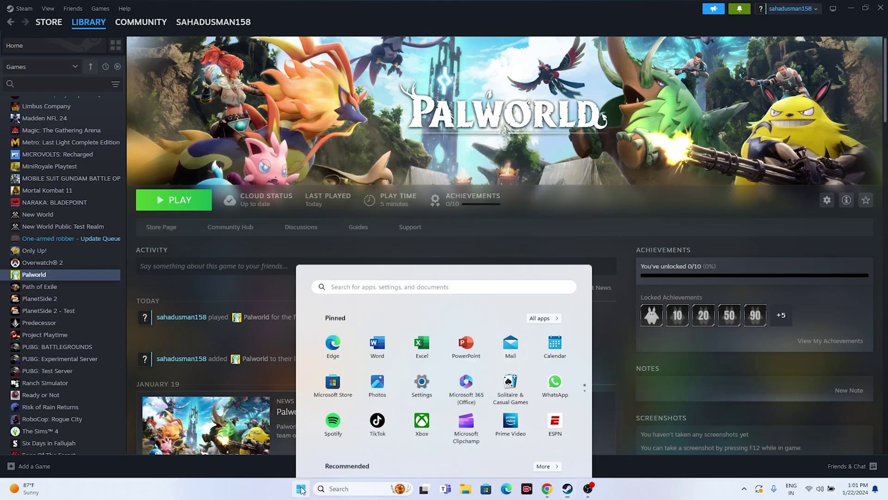
{"action": "left_click", "coordinate": [559, 460]}
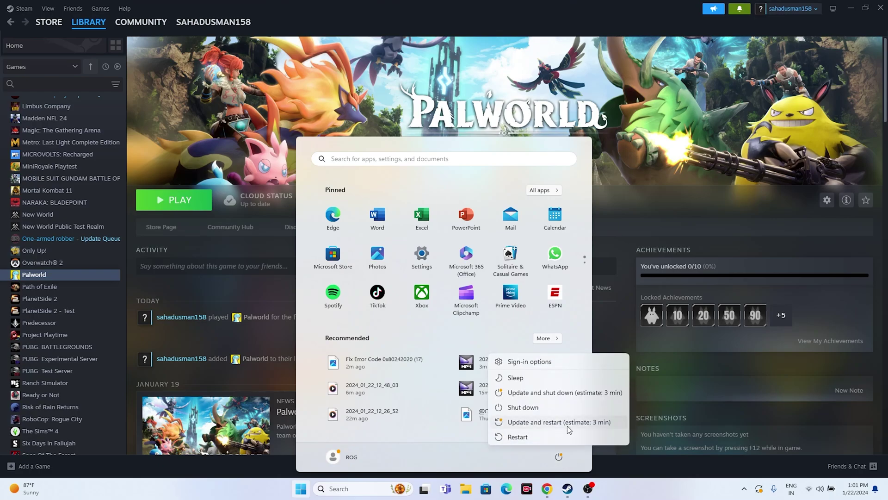
{"action": "left_click", "coordinate": [642, 494]}
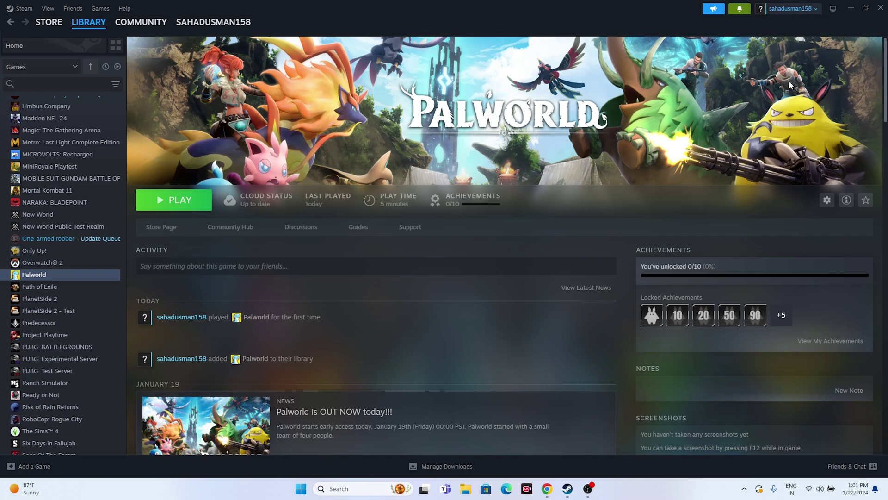
Step: Browse Palworld's installation folder from its Steam library properties, select the Palworld application, and close the folder window
{"action": "right_click", "coordinate": [40, 277]}
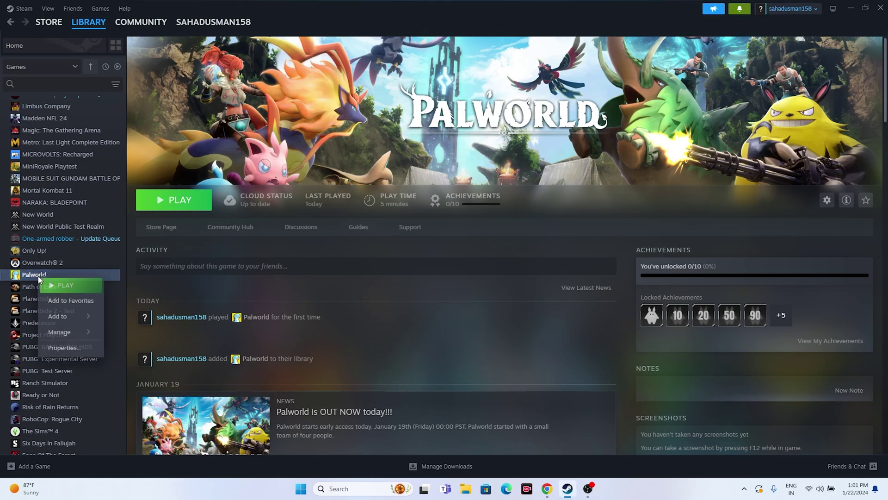
{"action": "left_click", "coordinate": [63, 348]}
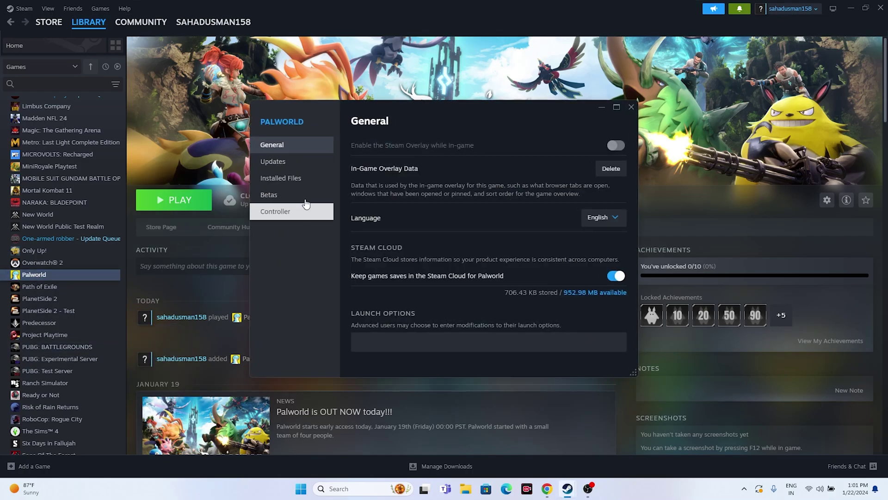
{"action": "left_click", "coordinate": [280, 178]}
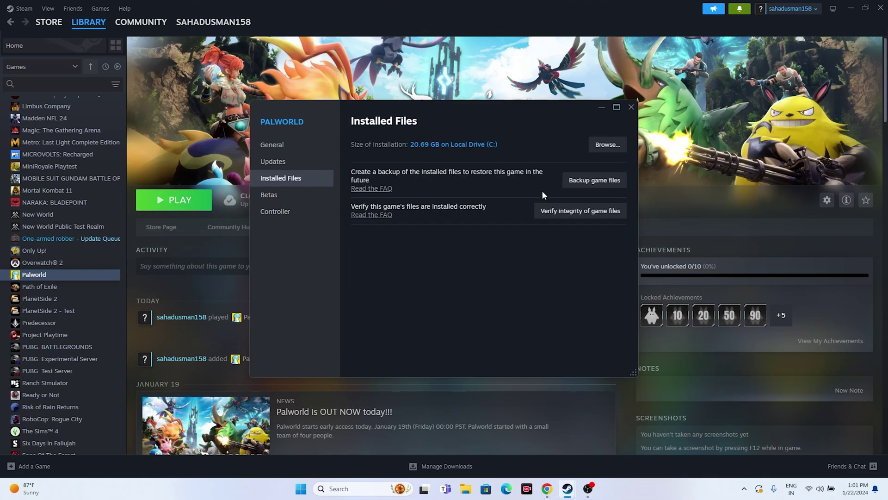
{"action": "left_click", "coordinate": [607, 144]}
{"action": "left_click", "coordinate": [851, 8]}
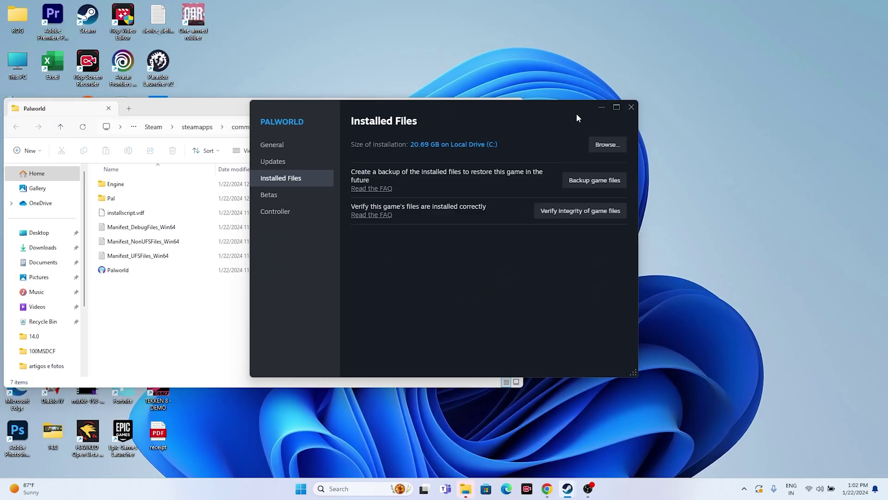
{"action": "left_click", "coordinate": [631, 107]}
{"action": "left_click", "coordinate": [492, 109]}
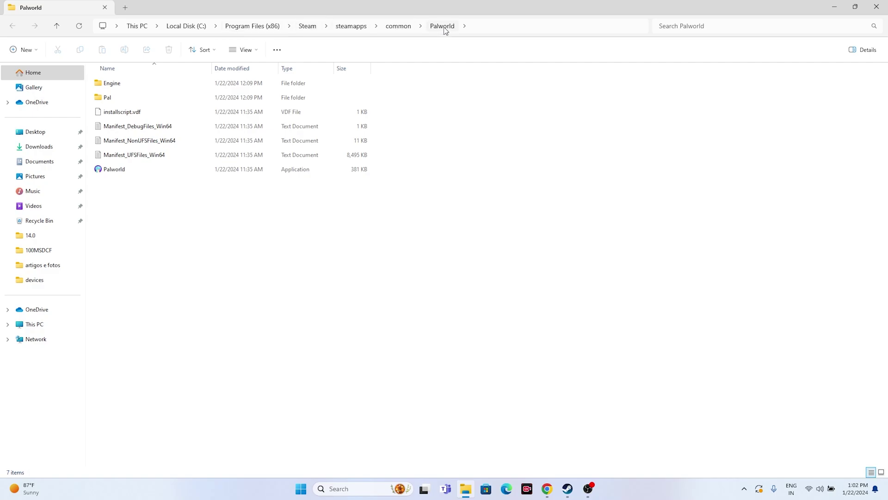
{"action": "left_click", "coordinate": [131, 169]}
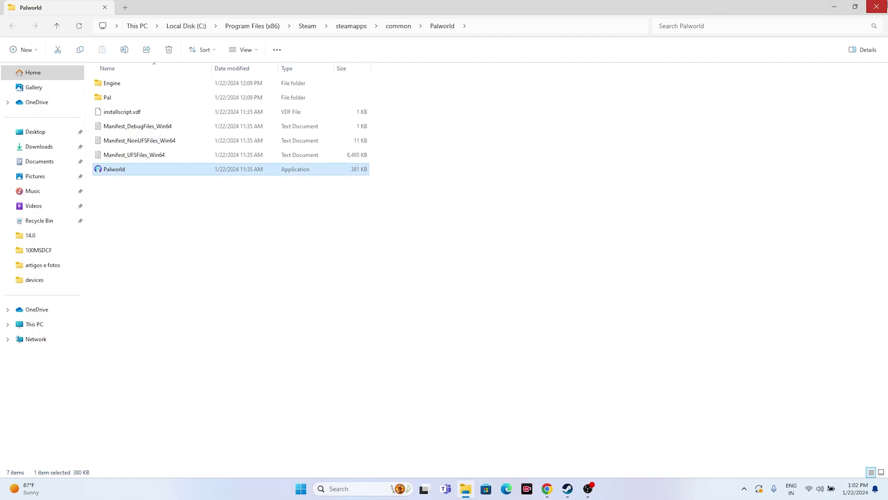
{"action": "left_click", "coordinate": [876, 6]}
Step: In File Explorer, open the Steam folder inside Program Files (x86) on Local Disk (C:)
{"action": "left_click", "coordinate": [465, 489]}
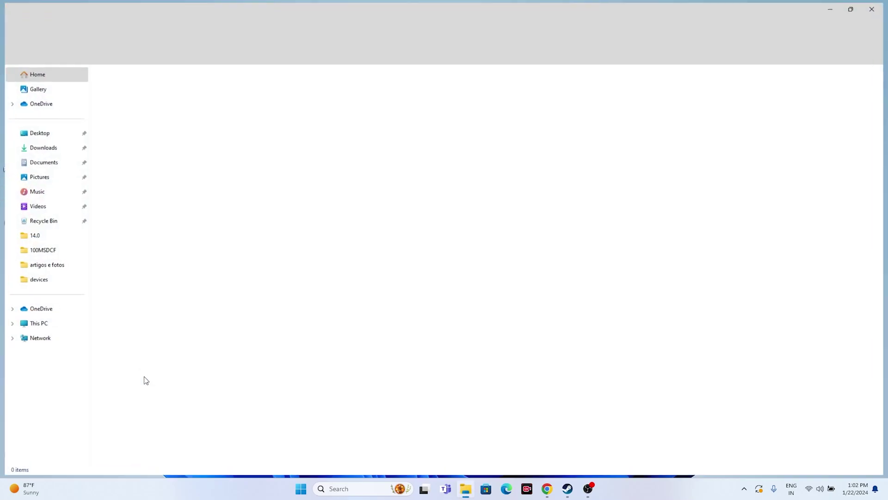
{"action": "left_click", "coordinate": [43, 328]}
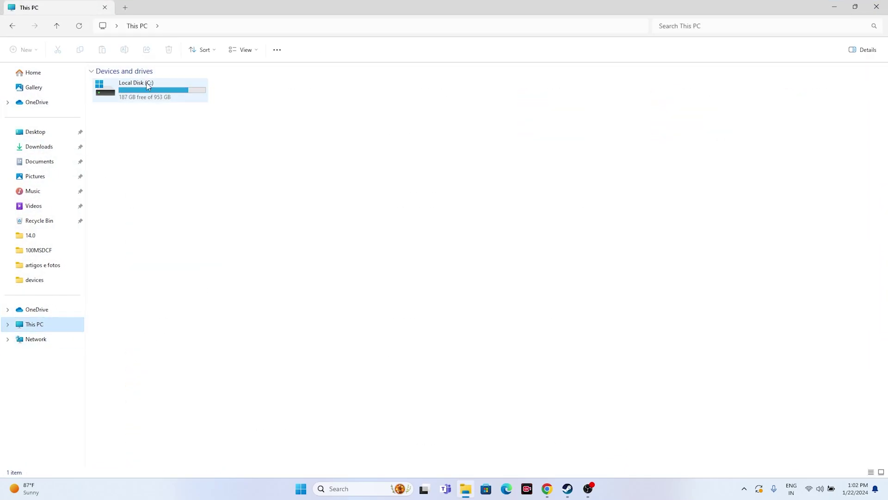
{"action": "double_click", "coordinate": [123, 93]}
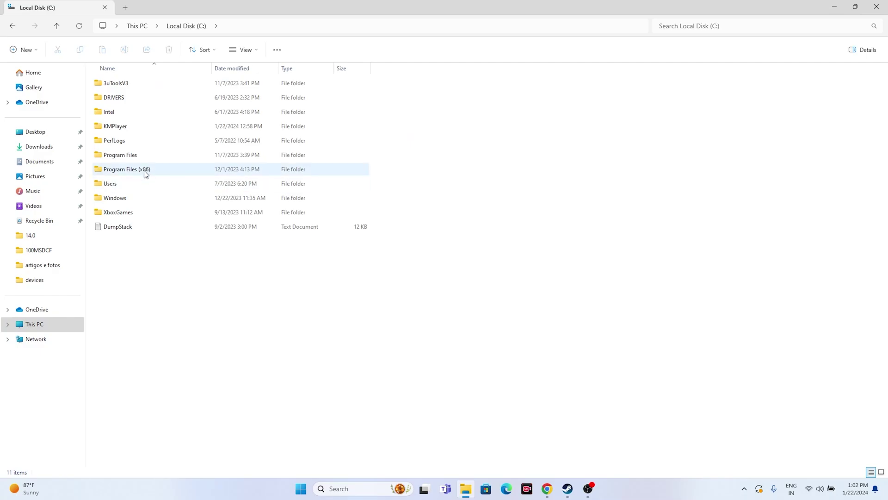
{"action": "left_click", "coordinate": [145, 171]}
{"action": "double_click", "coordinate": [145, 172]}
{"action": "scroll", "coordinate": [130, 324], "scroll_direction": "down", "scroll_amount": 2}
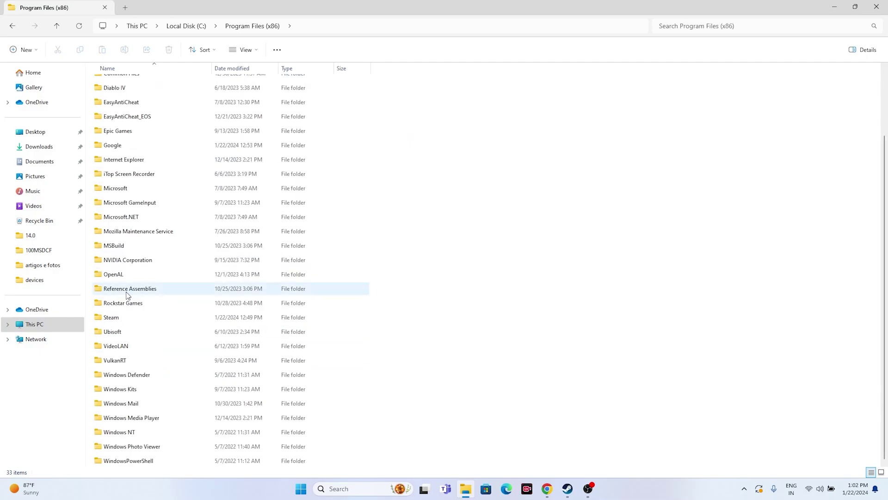
{"action": "left_click", "coordinate": [118, 318]}
{"action": "double_click", "coordinate": [118, 318]}
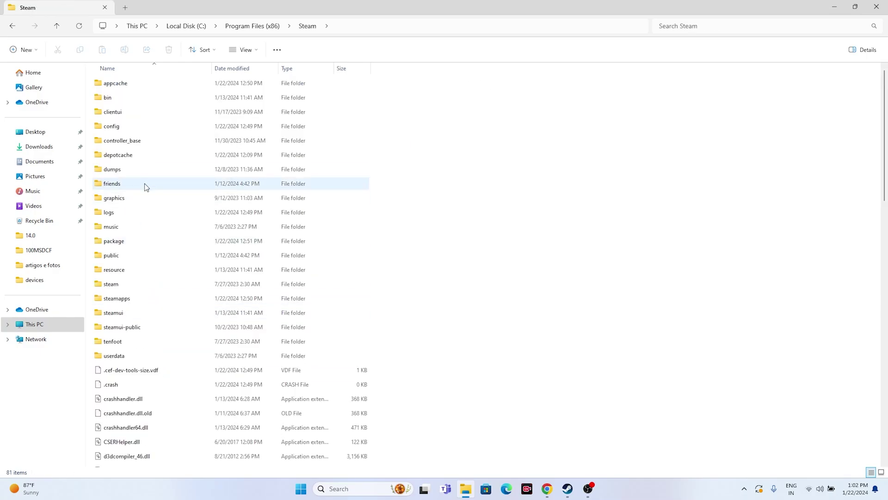
Step: Open the Palworld folder under steamapps and common, and select the Palworld application
{"action": "double_click", "coordinate": [129, 300]}
{"action": "double_click", "coordinate": [114, 83]}
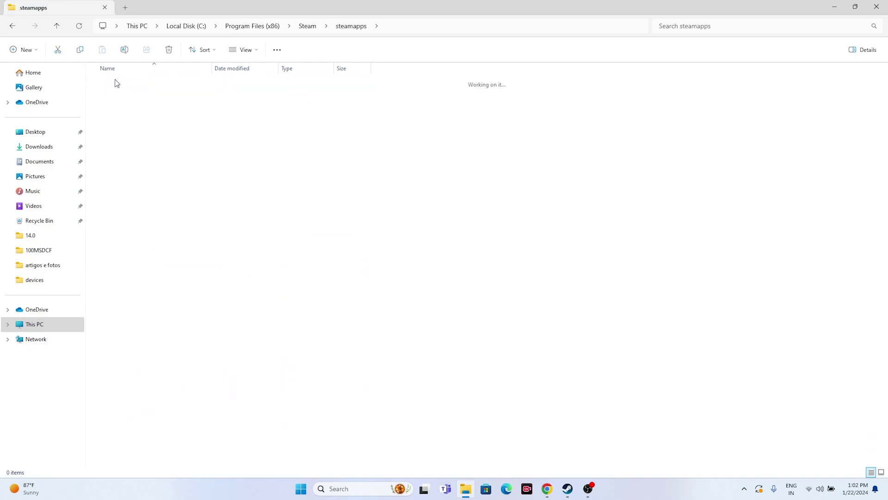
{"action": "scroll", "coordinate": [132, 185], "scroll_direction": "down", "scroll_amount": 6}
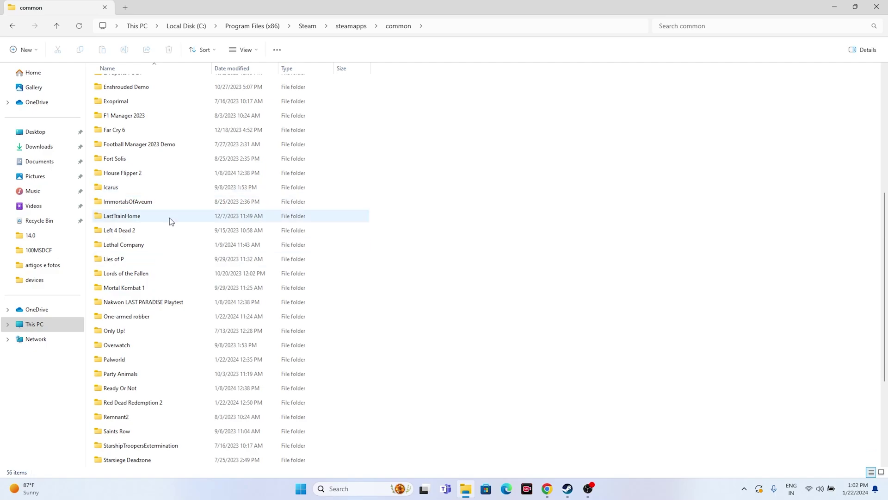
{"action": "scroll", "coordinate": [121, 238], "scroll_direction": "down", "scroll_amount": 3}
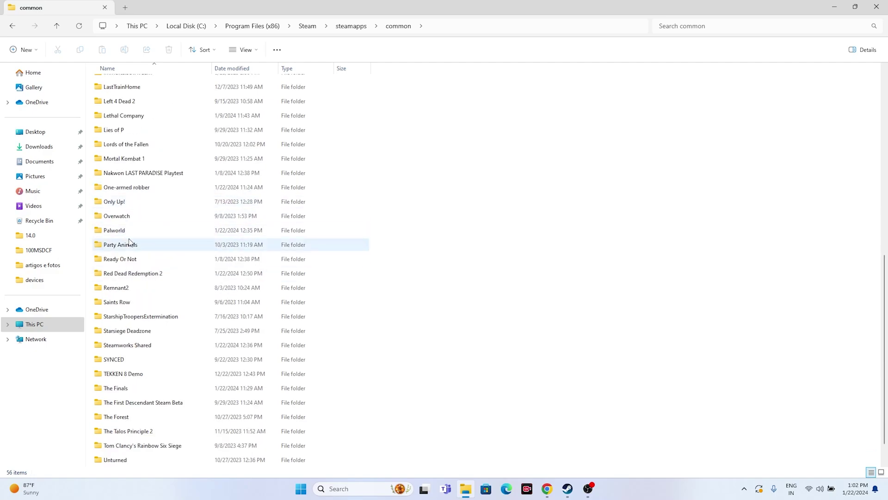
{"action": "left_click", "coordinate": [123, 233]}
{"action": "double_click", "coordinate": [123, 233]}
{"action": "left_click", "coordinate": [128, 170]}
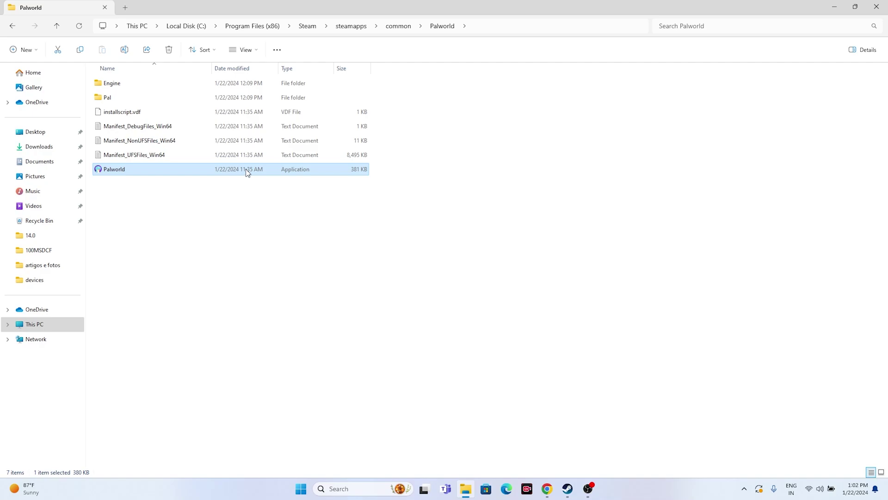
Step: Open the compatibility settings in the Palworld application's properties
{"action": "right_click", "coordinate": [248, 173]}
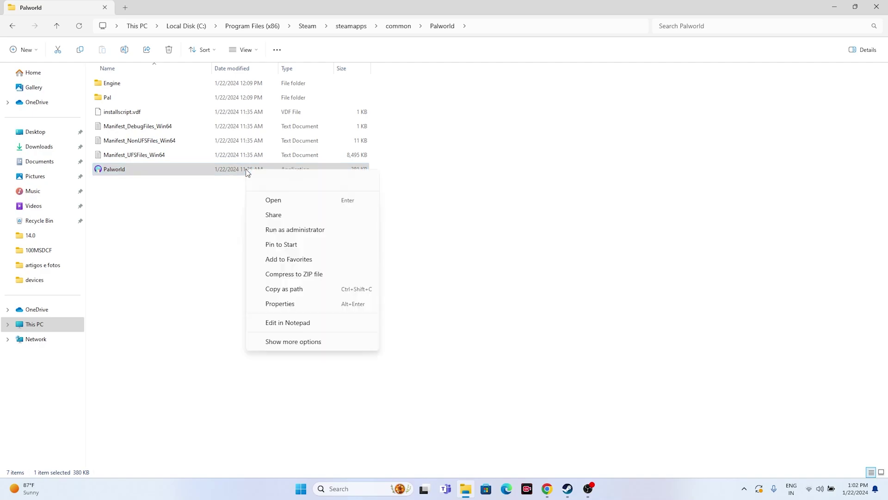
{"action": "left_click", "coordinate": [286, 347]}
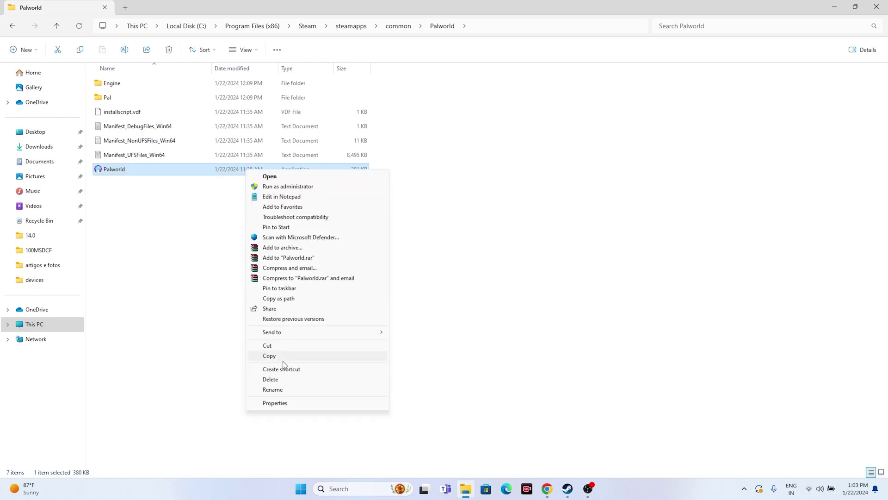
{"action": "left_click", "coordinate": [280, 403]}
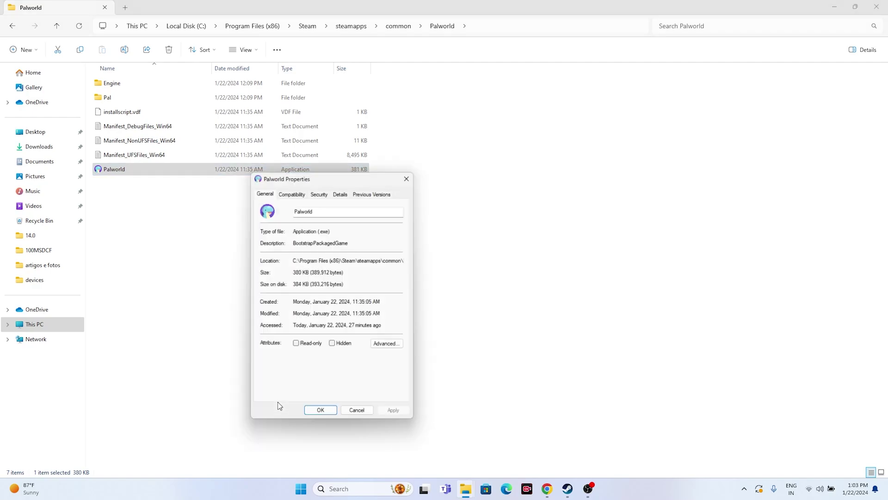
{"action": "left_click", "coordinate": [281, 193]}
Step: Enable compatibility mode for the Palworld application, trying Windows 8 and settling on Windows 7
{"action": "left_click", "coordinate": [266, 254]}
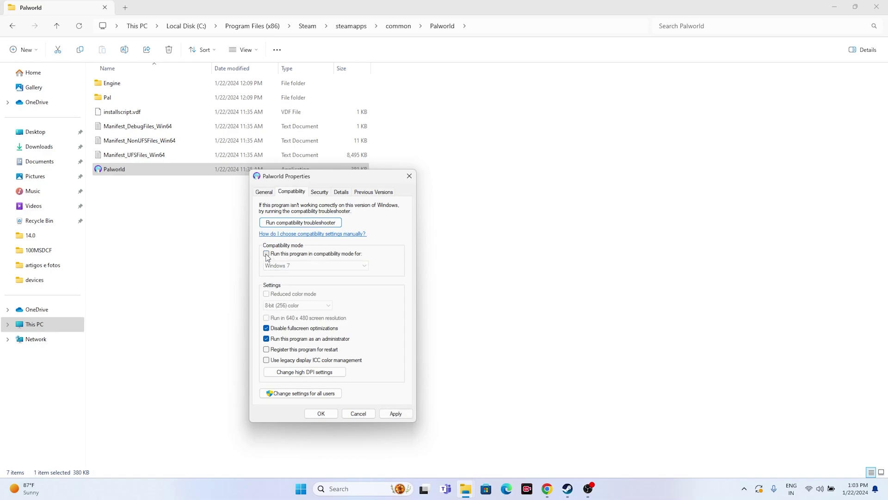
{"action": "left_click", "coordinate": [267, 255]}
{"action": "left_click", "coordinate": [299, 266]}
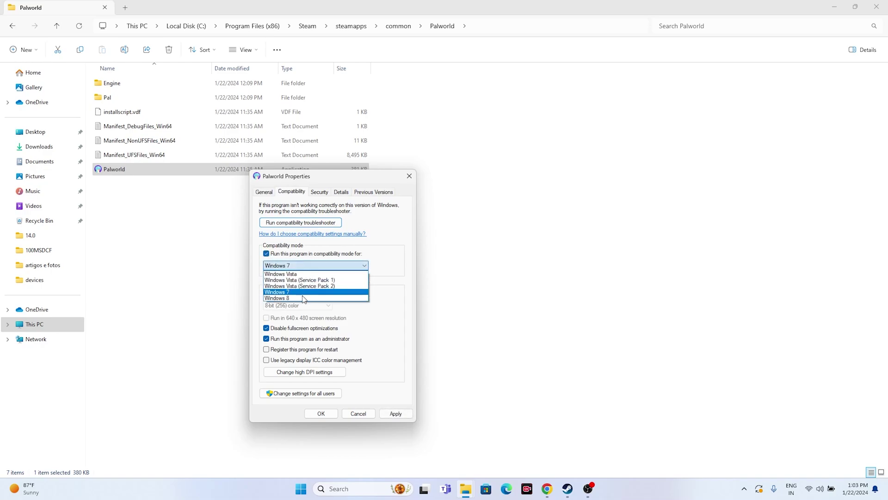
{"action": "left_click", "coordinate": [304, 298]}
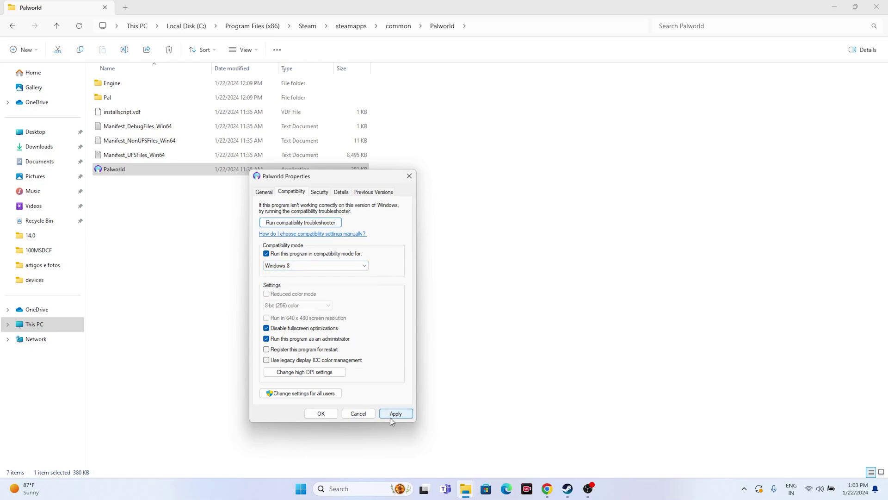
{"action": "left_click", "coordinate": [290, 266]}
{"action": "left_click", "coordinate": [290, 294]}
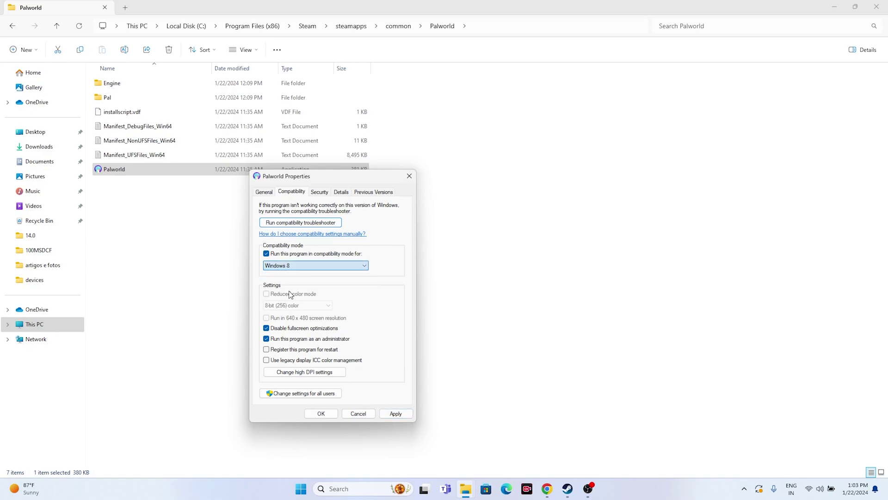
{"action": "key", "text": "Up"}
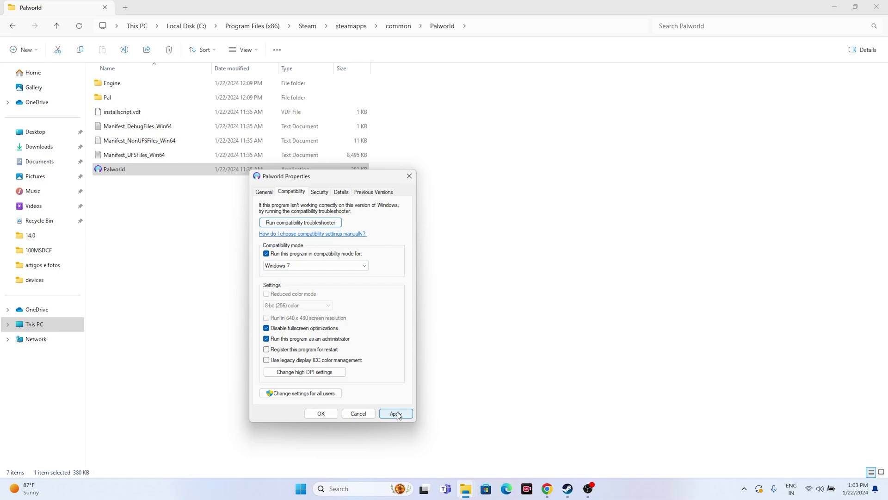
Step: Turn off Disable fullscreen optimizations, keep Run this program as an administrator enabled, and apply the compatibility settings
{"action": "left_click", "coordinate": [268, 329]}
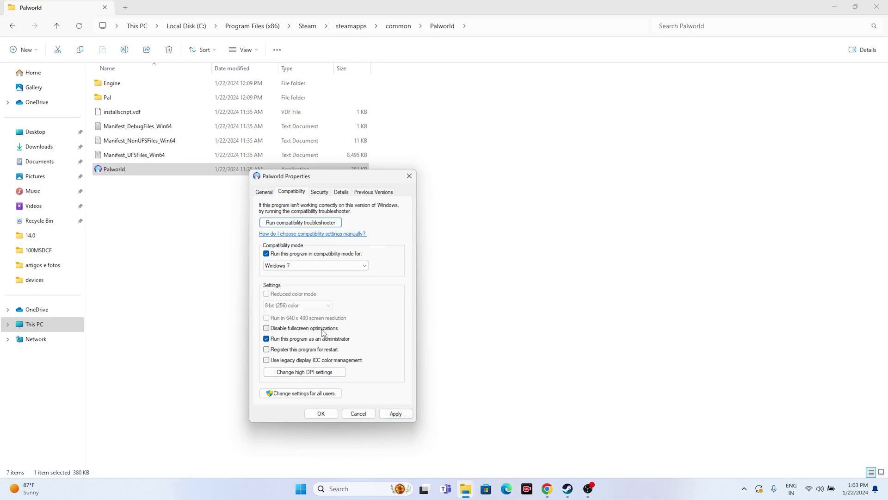
{"action": "left_click", "coordinate": [267, 339]}
{"action": "left_click", "coordinate": [267, 339]}
{"action": "left_click", "coordinate": [396, 413]}
{"action": "left_click", "coordinate": [321, 413]}
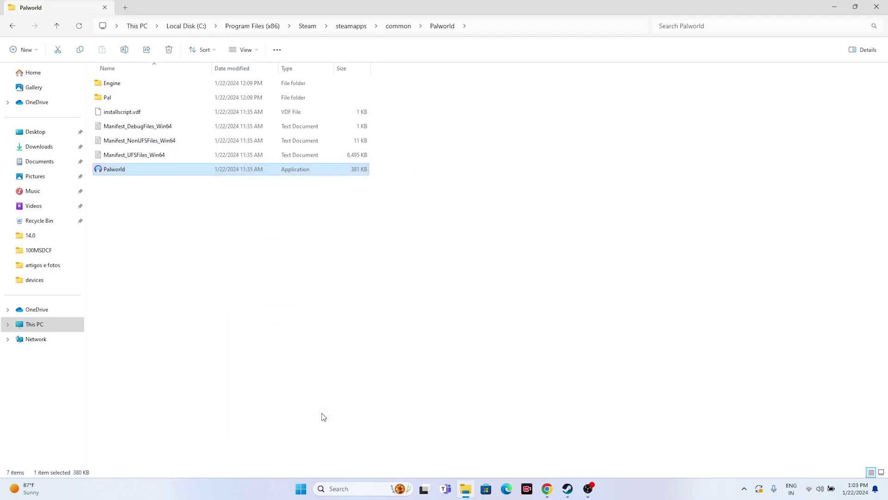
Step: Close the Palworld folder window, switch to the Steam library, and minimize it
{"action": "left_click", "coordinate": [140, 220]}
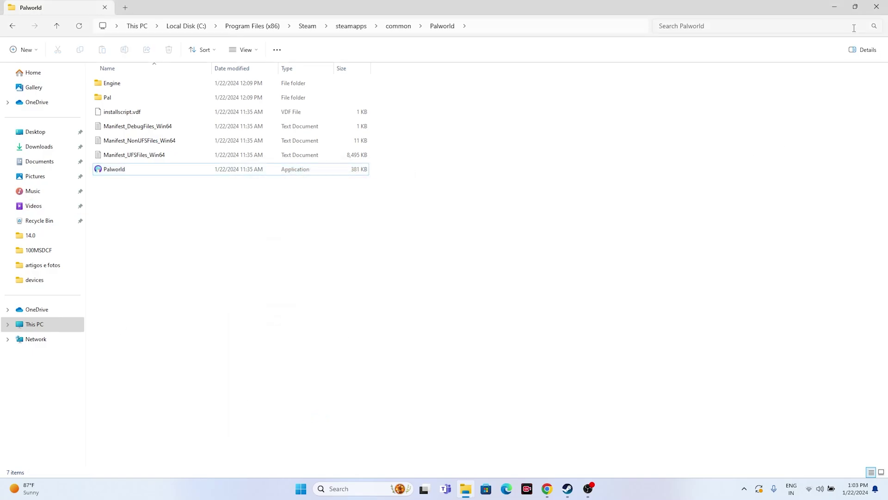
{"action": "left_click", "coordinate": [876, 7]}
{"action": "left_click", "coordinate": [567, 490]}
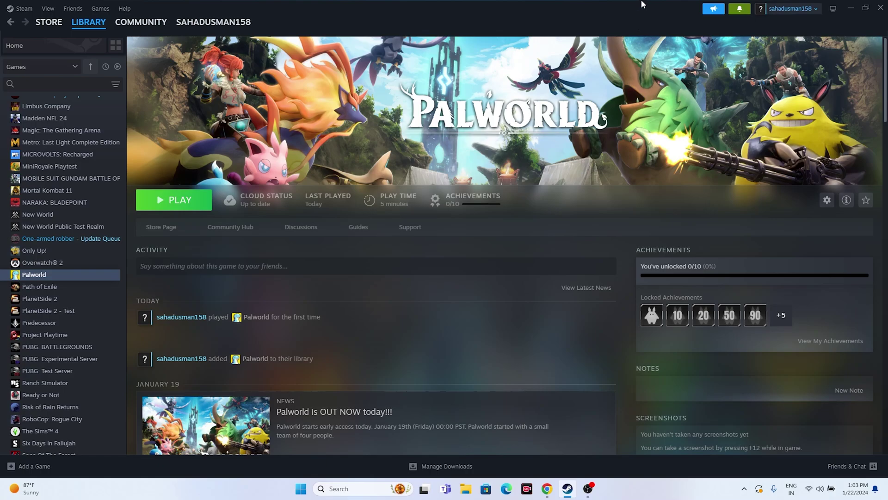
{"action": "left_click", "coordinate": [851, 8]}
Step: Open Windows Settings and check the Date & time options under Time & language
{"action": "left_click", "coordinate": [357, 487]}
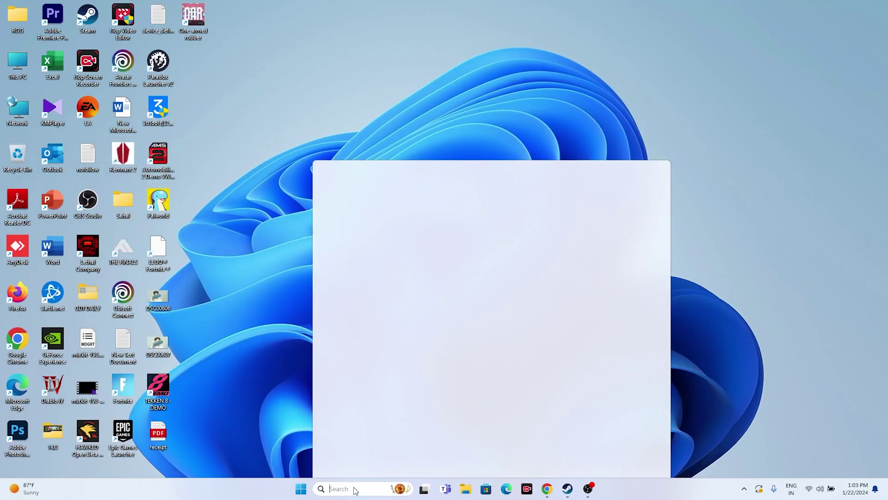
{"action": "left_click", "coordinate": [356, 299]}
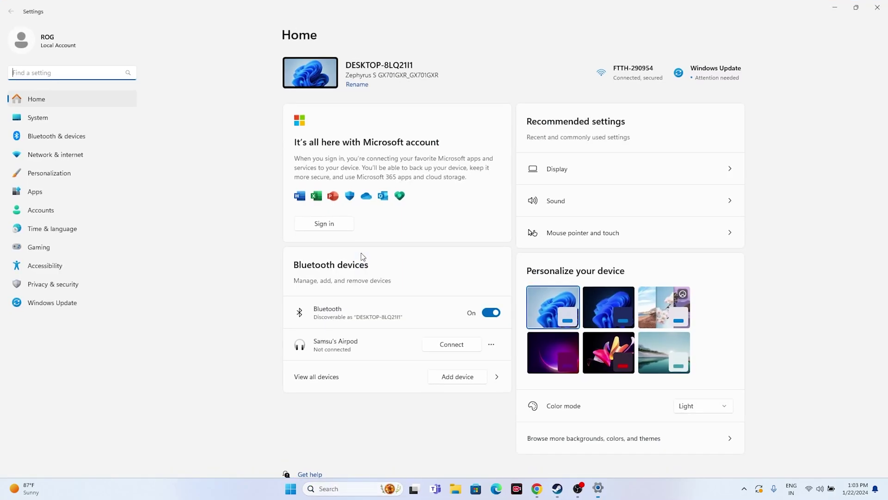
{"action": "left_click", "coordinate": [52, 225]}
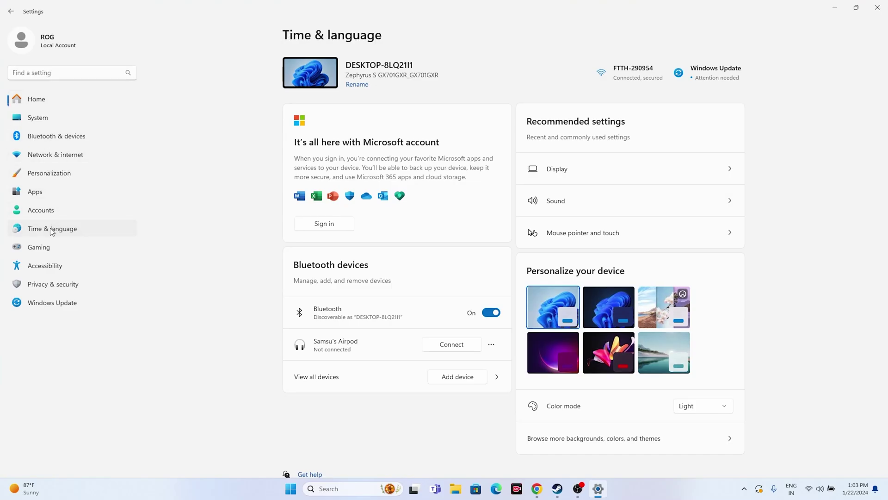
{"action": "left_click", "coordinate": [348, 112]}
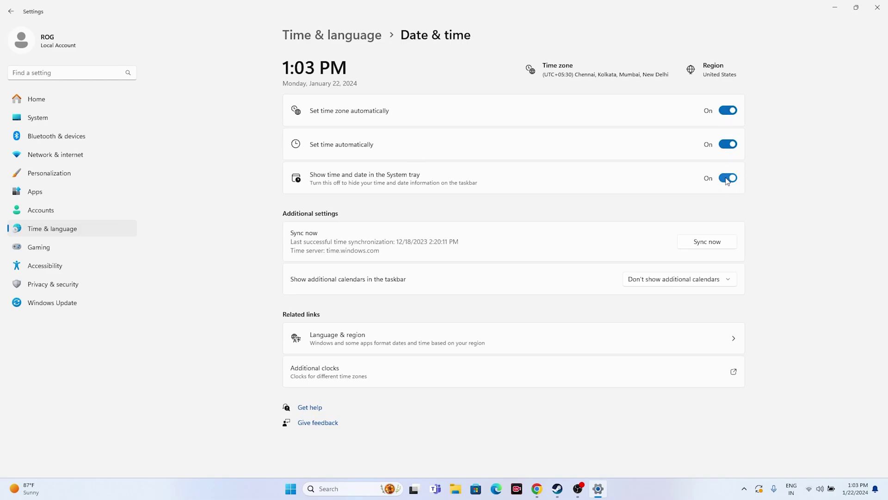
Step: Check the Country or region options under Language & region, close Settings, and switch back to the Steam library
{"action": "left_click", "coordinate": [10, 11]}
{"action": "left_click", "coordinate": [365, 149]}
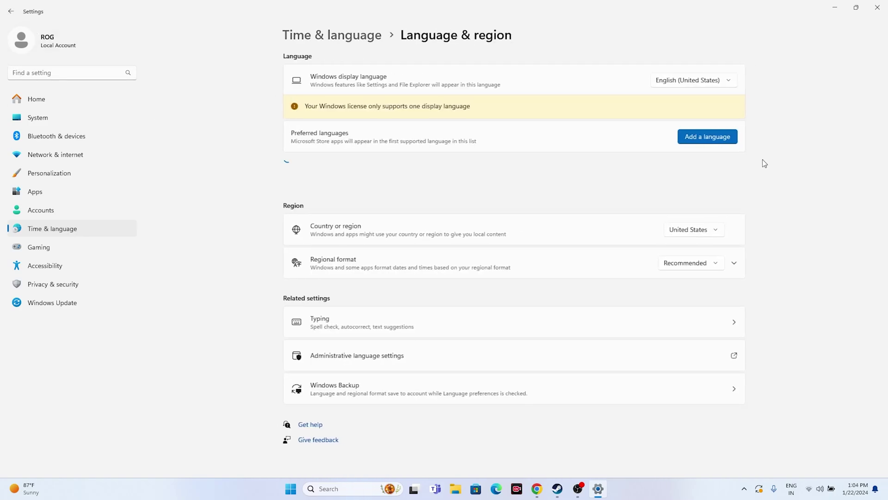
{"action": "left_click", "coordinate": [717, 231]}
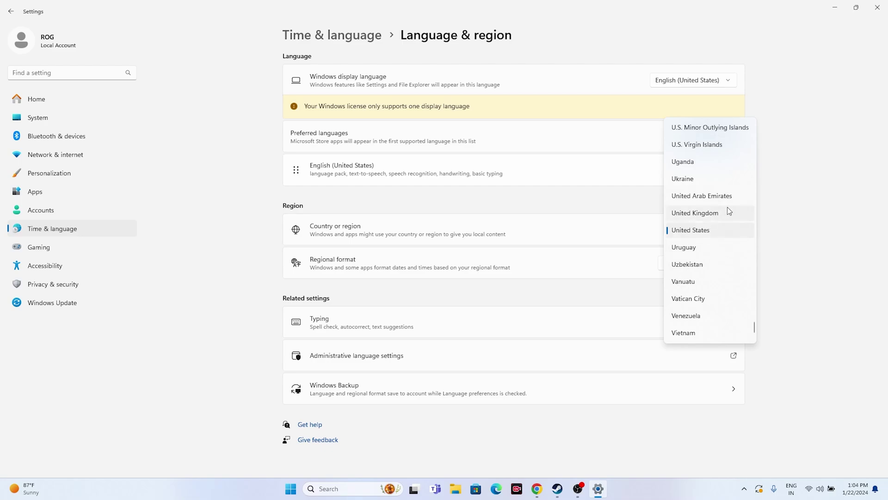
{"action": "left_click", "coordinate": [815, 214]}
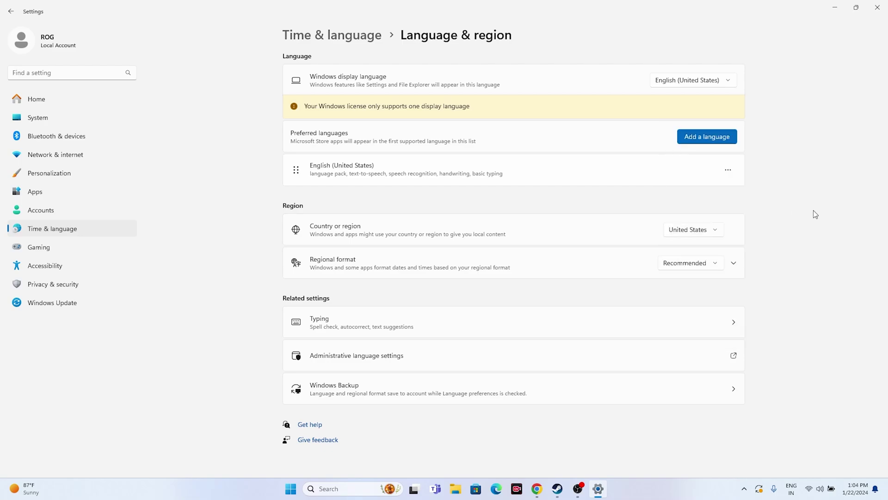
{"action": "left_click", "coordinate": [878, 8]}
{"action": "left_click", "coordinate": [567, 488]}
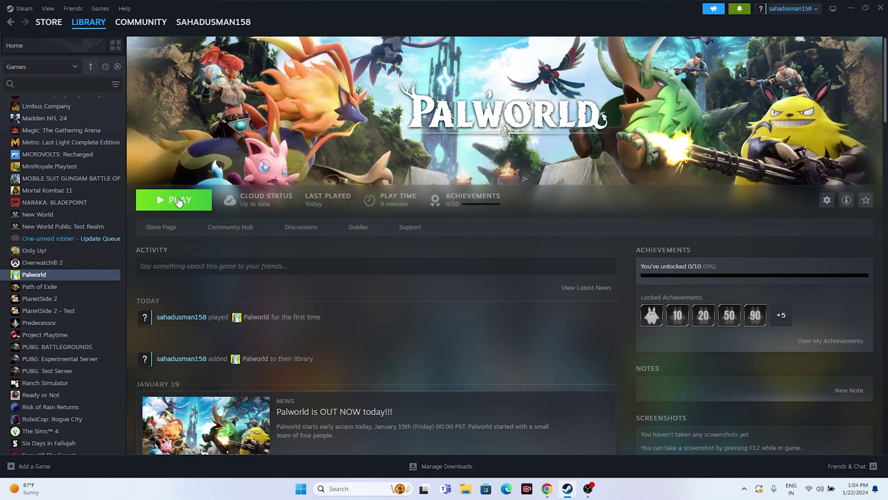
Step: Look through the My Games folder in Documents with File Explorer and close the window
{"action": "left_click", "coordinate": [465, 489]}
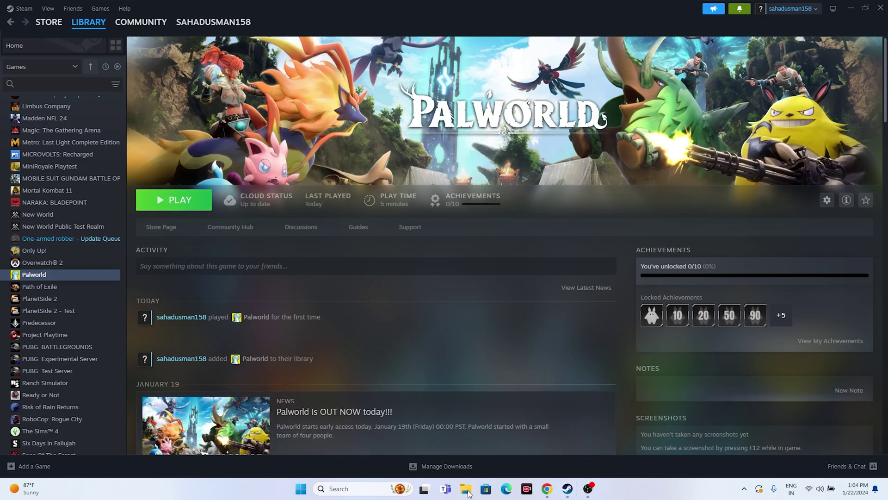
{"action": "left_click", "coordinate": [53, 326]}
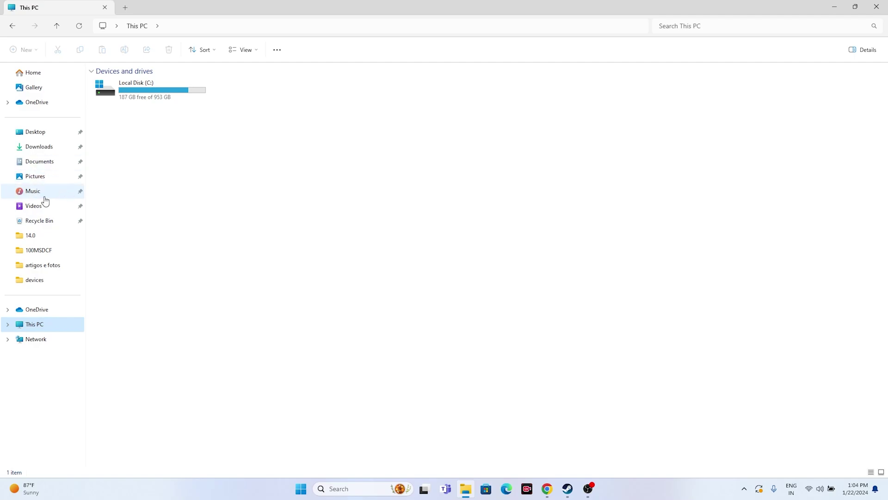
{"action": "left_click", "coordinate": [40, 163]}
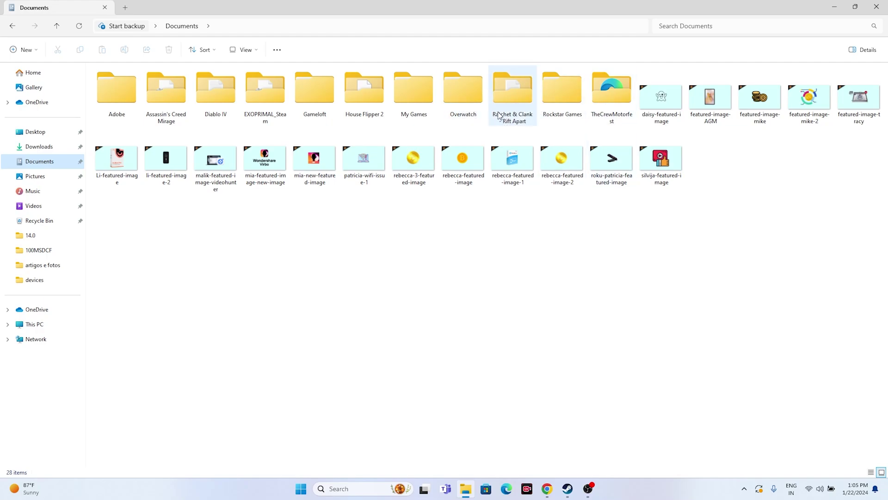
{"action": "double_click", "coordinate": [416, 92]}
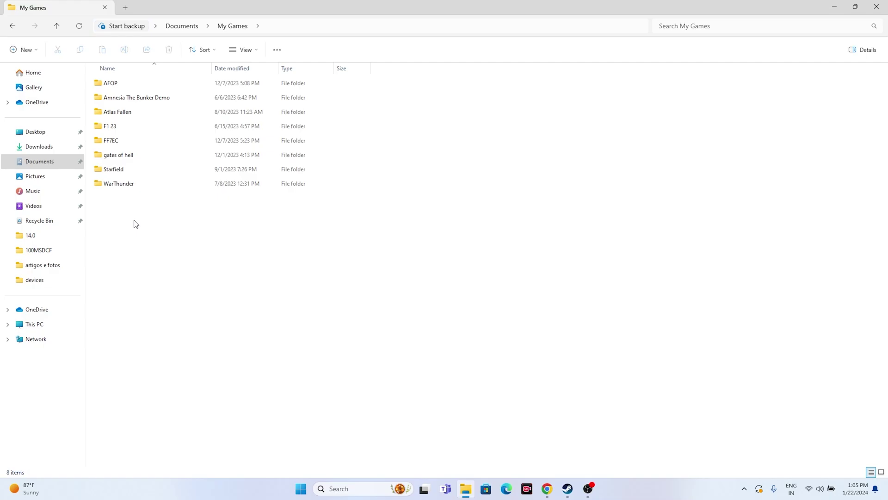
{"action": "left_click", "coordinate": [877, 7]}
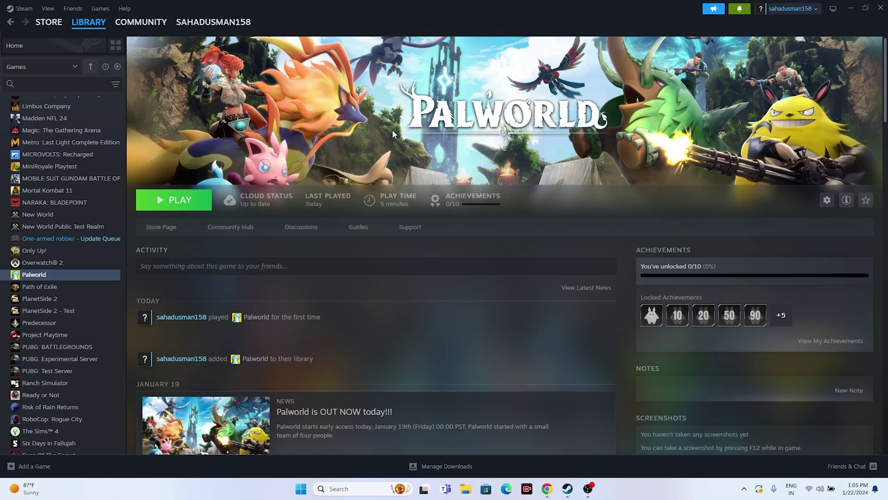
Step: Minimize Steam and open Windows Defender Firewall under System and Security in Control Panel
{"action": "left_click", "coordinate": [850, 8]}
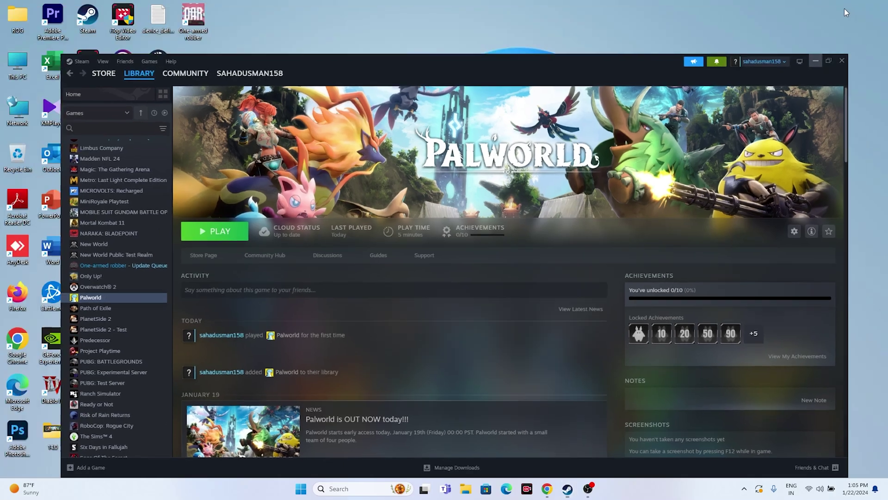
{"action": "left_click", "coordinate": [331, 491]}
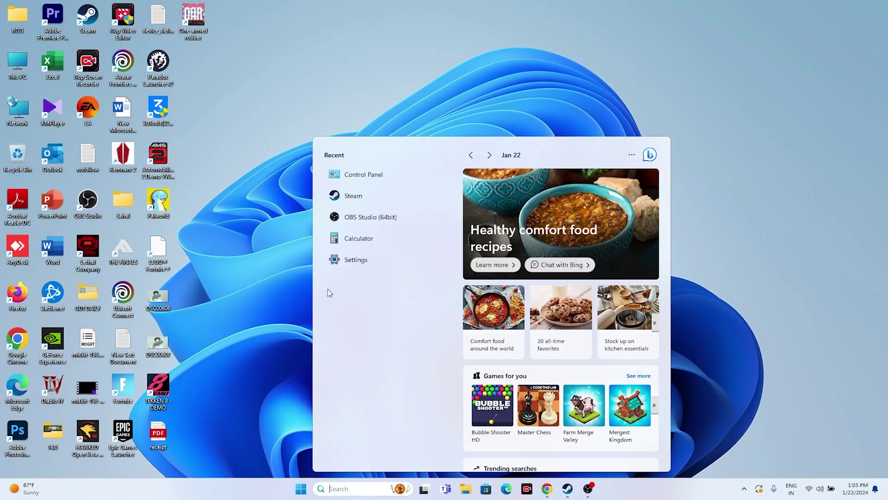
{"action": "left_click", "coordinate": [368, 175]}
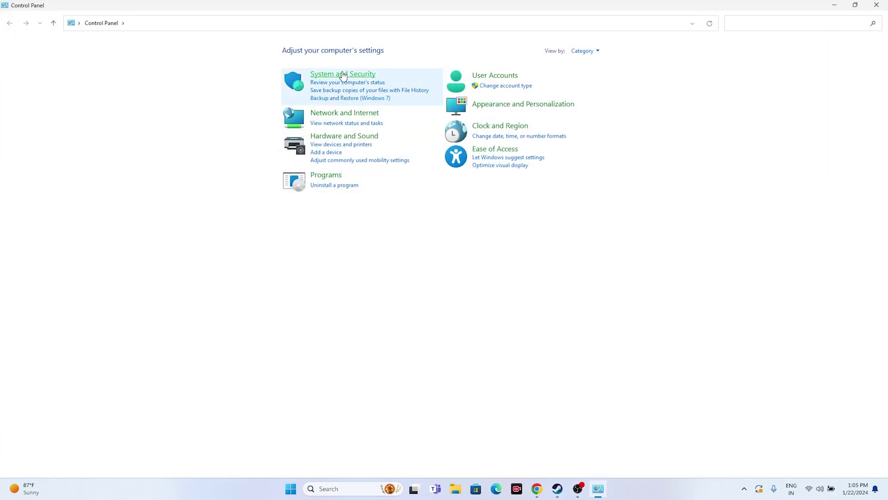
{"action": "left_click", "coordinate": [342, 74]}
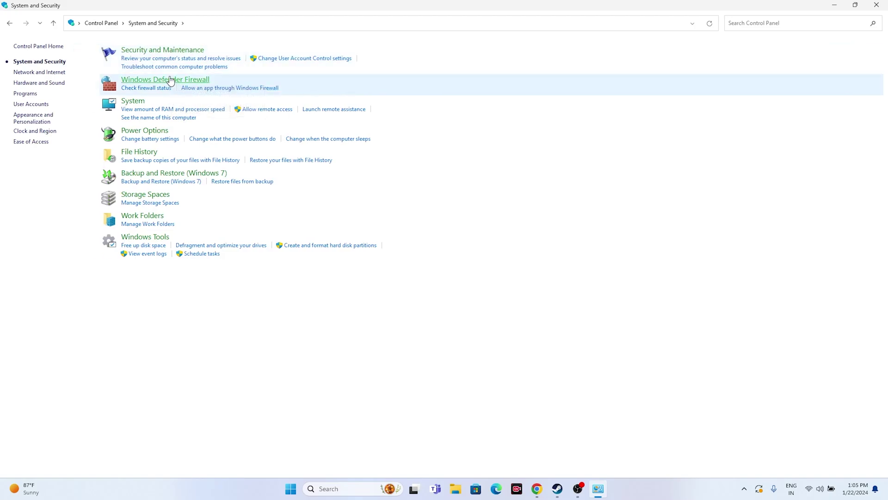
{"action": "left_click", "coordinate": [170, 80]}
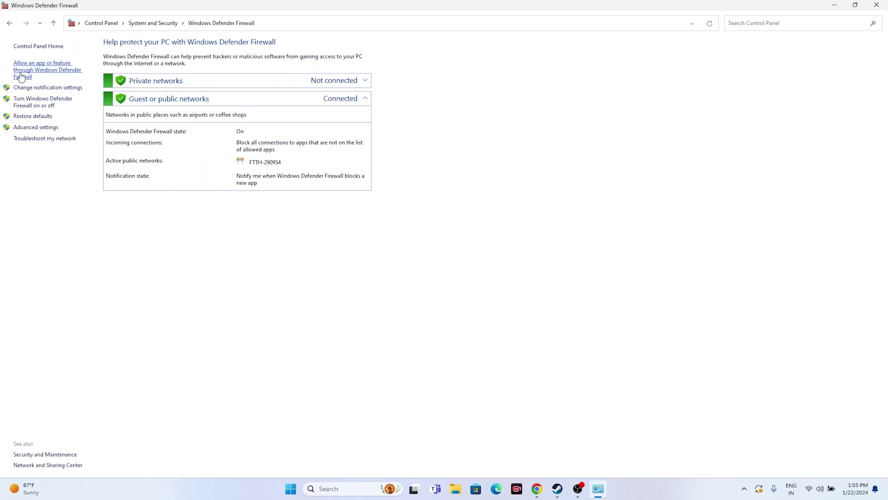
Step: Open the list of apps allowed through Windows Defender Firewall and examine the Palworld entry's Private and Public permissions
{"action": "left_click", "coordinate": [21, 76]}
{"action": "scroll", "coordinate": [367, 153], "scroll_direction": "down", "scroll_amount": 15}
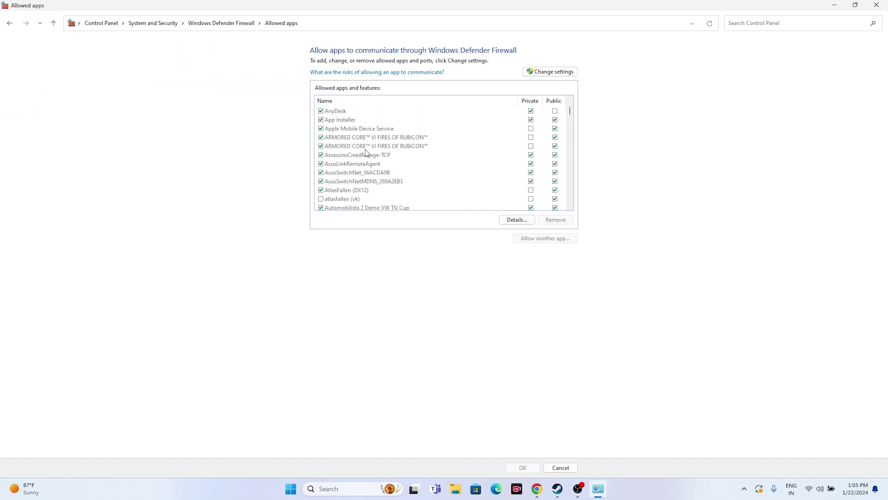
{"action": "scroll", "coordinate": [365, 152], "scroll_direction": "down", "scroll_amount": 15}
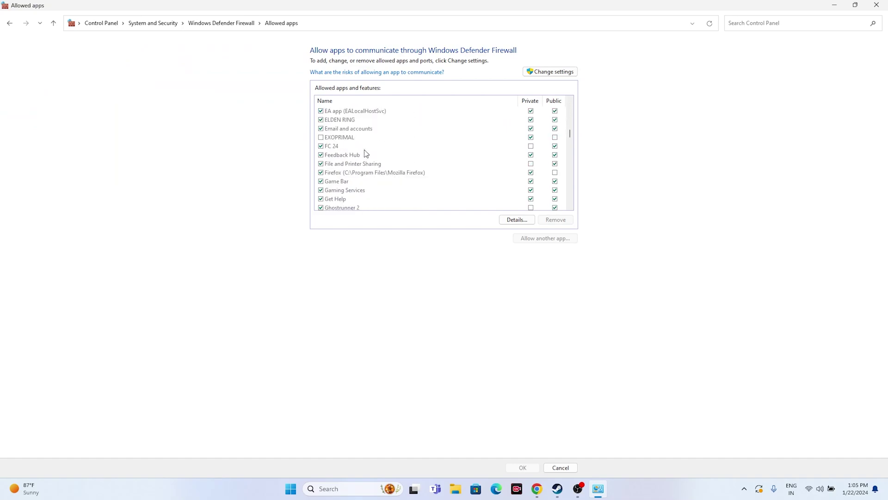
{"action": "scroll", "coordinate": [366, 154], "scroll_direction": "down", "scroll_amount": 4}
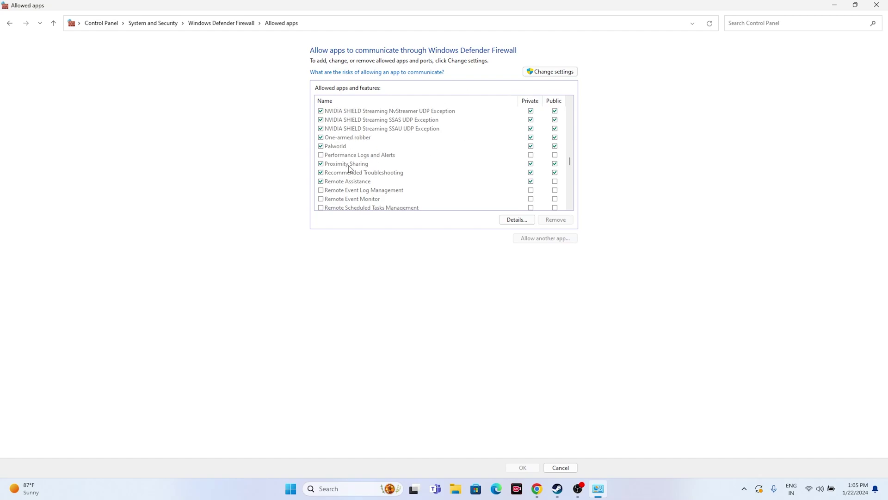
Step: Unlock the allowed apps settings for changes and start browsing for another app to allow
{"action": "left_click", "coordinate": [567, 73]}
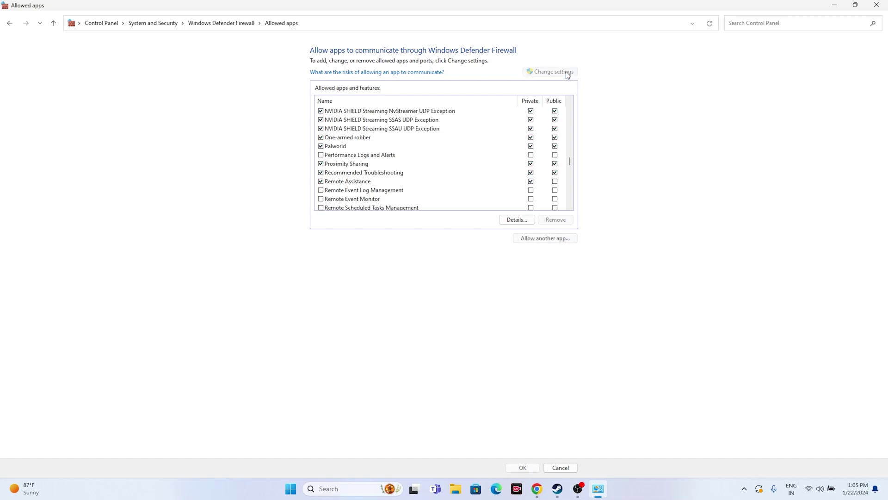
{"action": "left_click", "coordinate": [536, 238]}
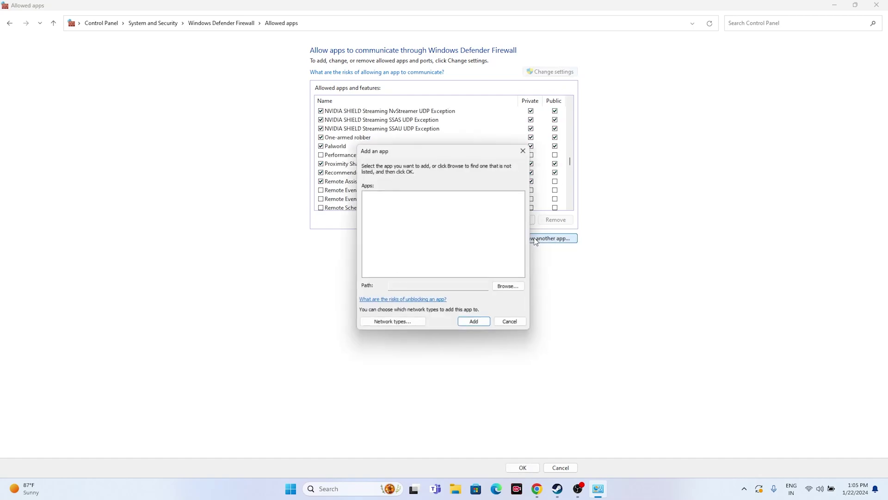
{"action": "left_click", "coordinate": [514, 287]}
Step: Browse from This PC to the Local Disk (C:) folder Program Files (x86)\Steam\steamapps\common
{"action": "scroll", "coordinate": [394, 299], "scroll_direction": "down", "scroll_amount": 5}
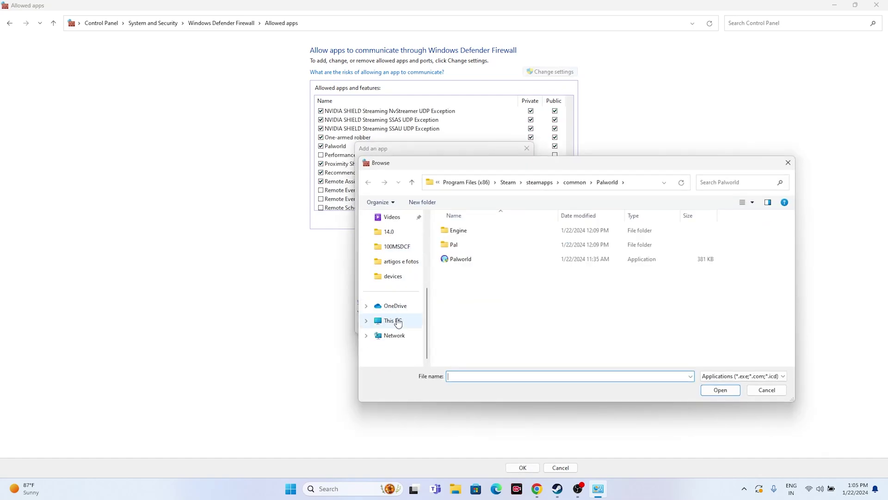
{"action": "left_click", "coordinate": [397, 321]}
{"action": "double_click", "coordinate": [490, 235]}
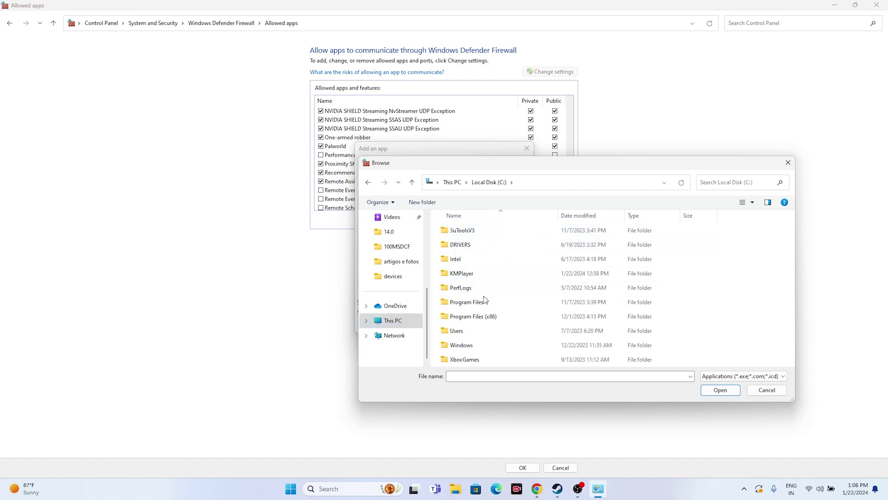
{"action": "double_click", "coordinate": [479, 319]}
{"action": "scroll", "coordinate": [479, 296], "scroll_direction": "down", "scroll_amount": 5}
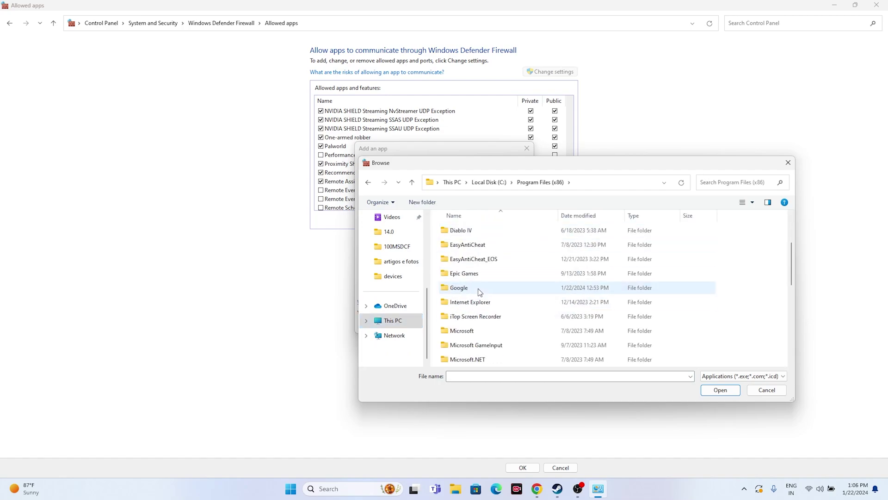
{"action": "scroll", "coordinate": [477, 288], "scroll_direction": "down", "scroll_amount": 1}
{"action": "double_click", "coordinate": [477, 287]}
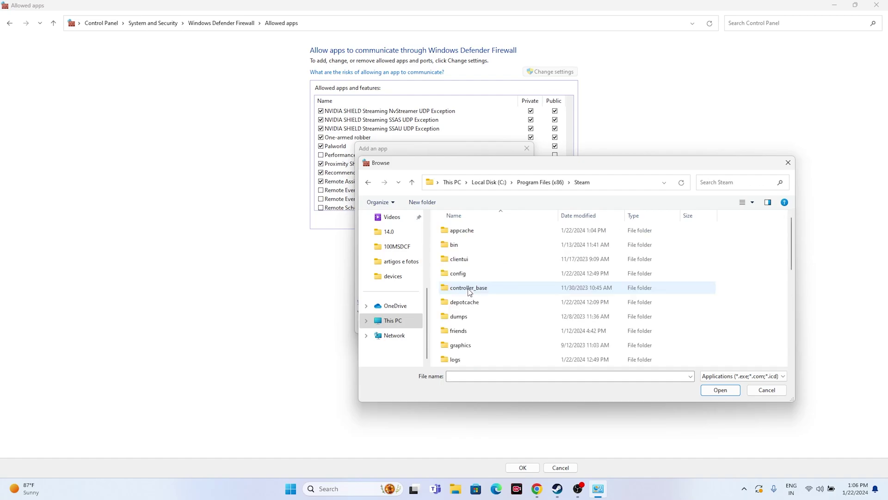
{"action": "scroll", "coordinate": [475, 286], "scroll_direction": "down", "scroll_amount": 2}
{"action": "scroll", "coordinate": [473, 285], "scroll_direction": "down", "scroll_amount": 3}
{"action": "double_click", "coordinate": [476, 232]}
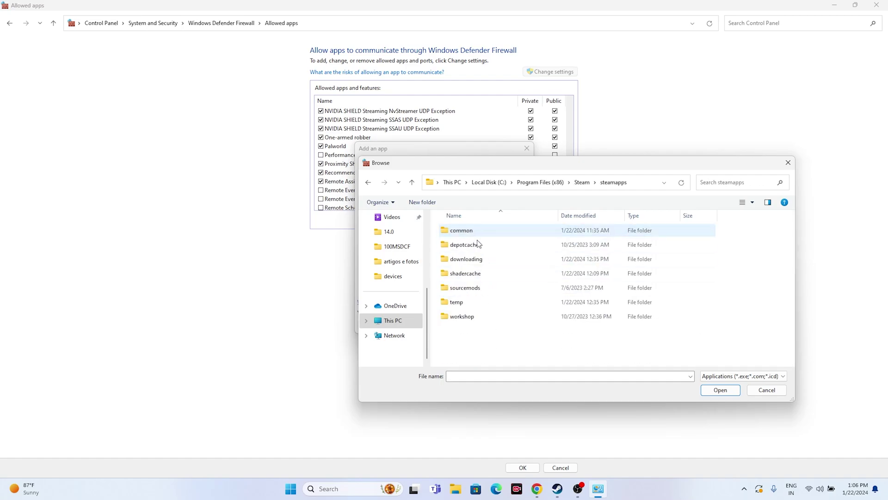
{"action": "double_click", "coordinate": [462, 230]}
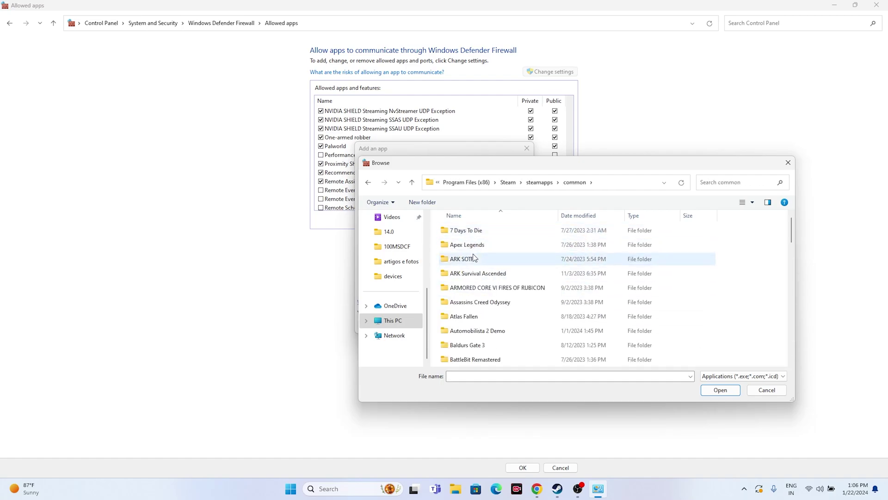
Step: Try to add the Palworld application from its Palworld folder to the firewall's allowed apps, and close the Add an app dialog
{"action": "scroll", "coordinate": [472, 257], "scroll_direction": "down", "scroll_amount": 1}
{"action": "scroll", "coordinate": [472, 257], "scroll_direction": "down", "scroll_amount": 12}
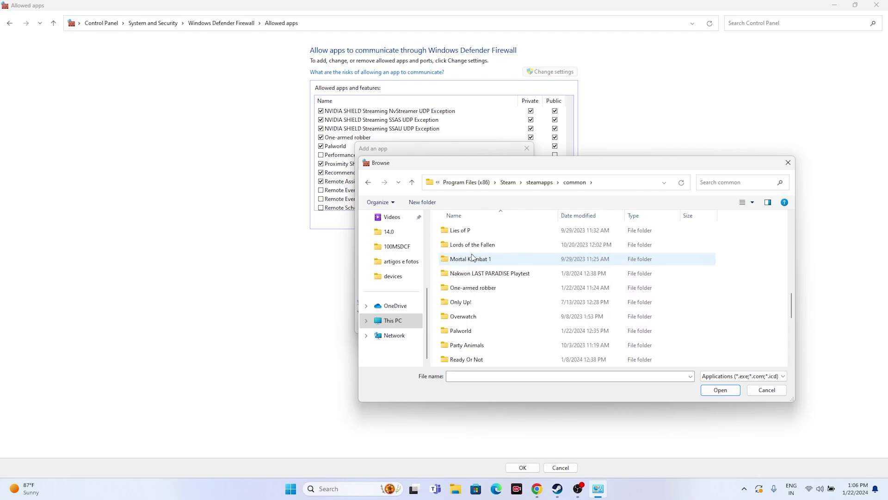
{"action": "left_click", "coordinate": [474, 250]}
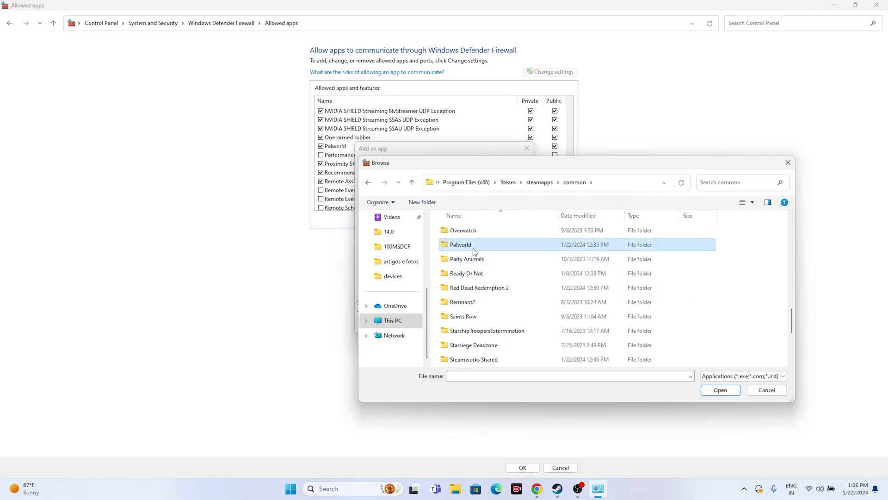
{"action": "double_click", "coordinate": [475, 250]}
{"action": "left_click", "coordinate": [490, 260]}
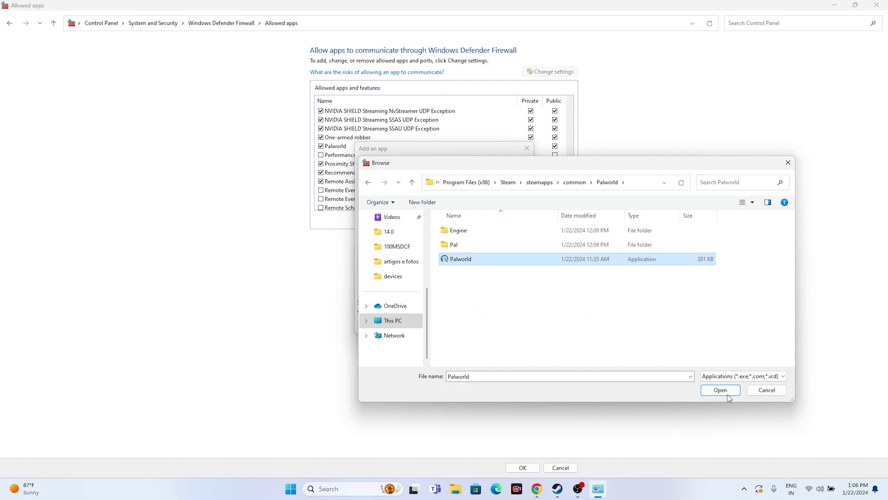
{"action": "left_click", "coordinate": [726, 392]}
{"action": "left_click", "coordinate": [476, 324]}
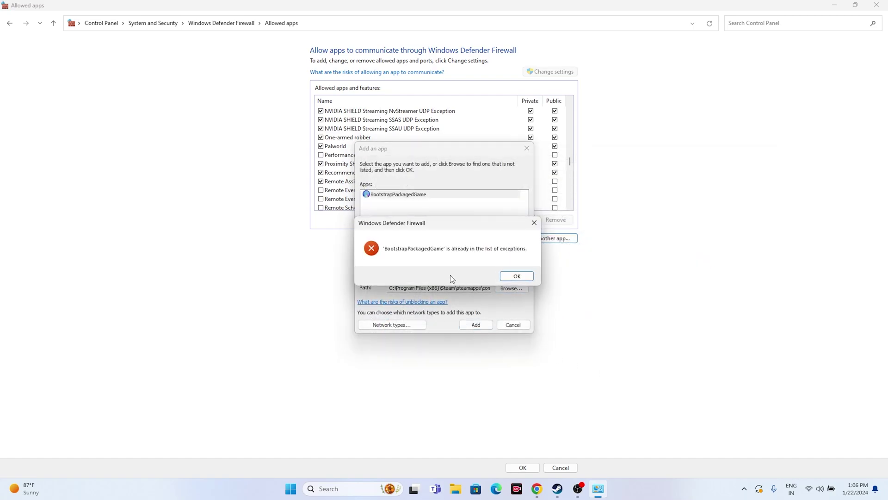
{"action": "left_click", "coordinate": [517, 276]}
{"action": "left_click", "coordinate": [526, 148]}
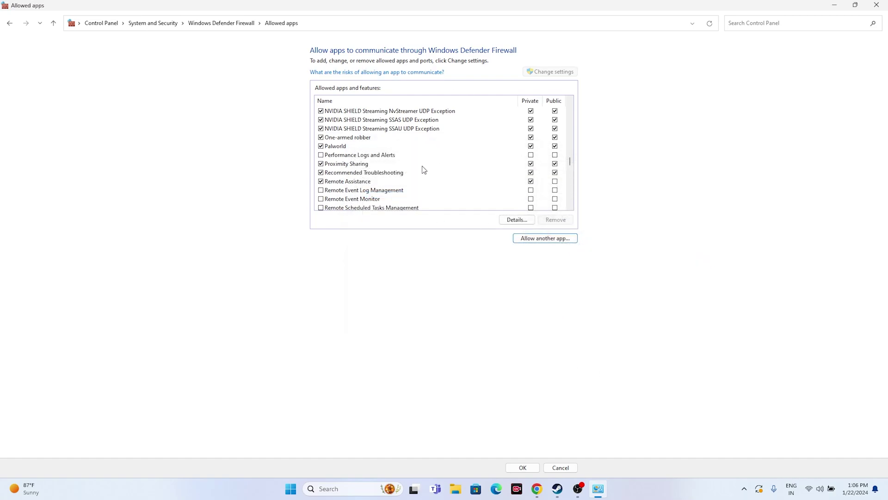
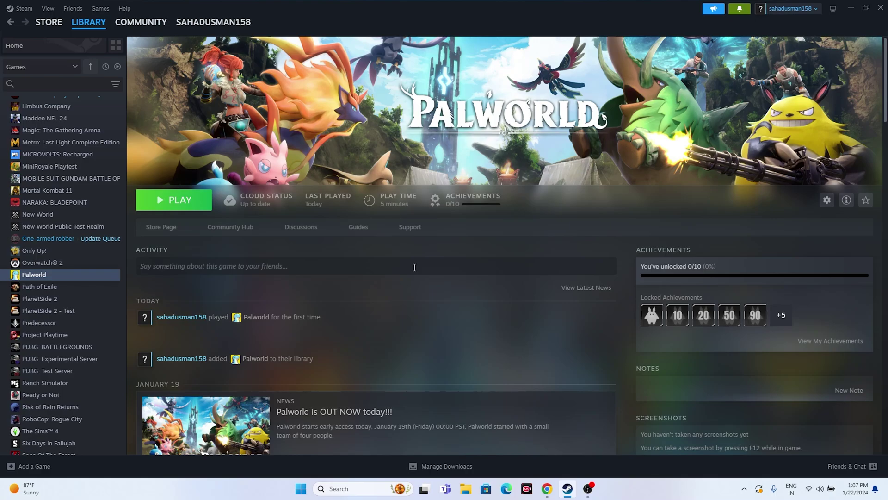
Step: Search Windows for "system" and open System Configuration
{"action": "left_click", "coordinate": [352, 489]}
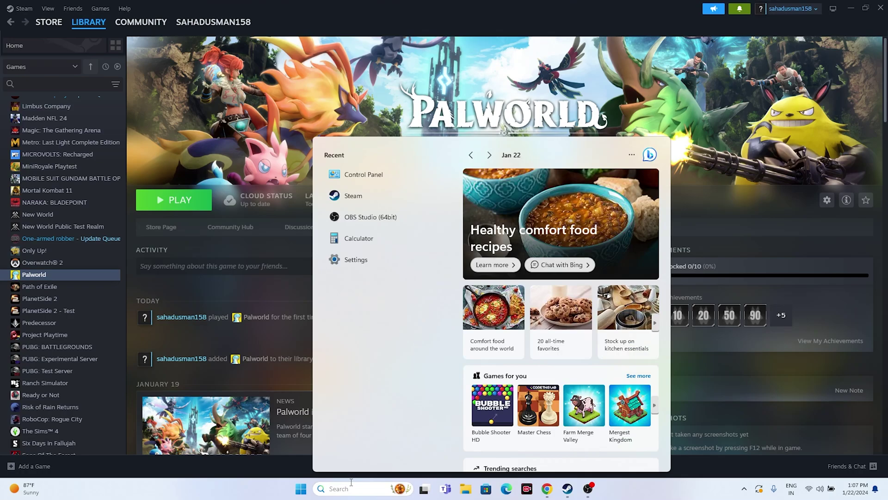
{"action": "type", "text": "syt"}
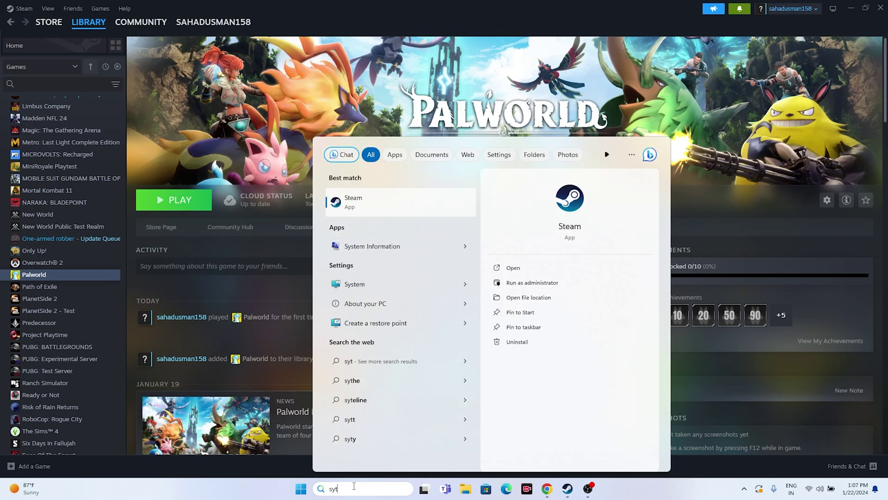
{"action": "key", "text": "BackSpace"}
{"action": "type", "text": "stem"}
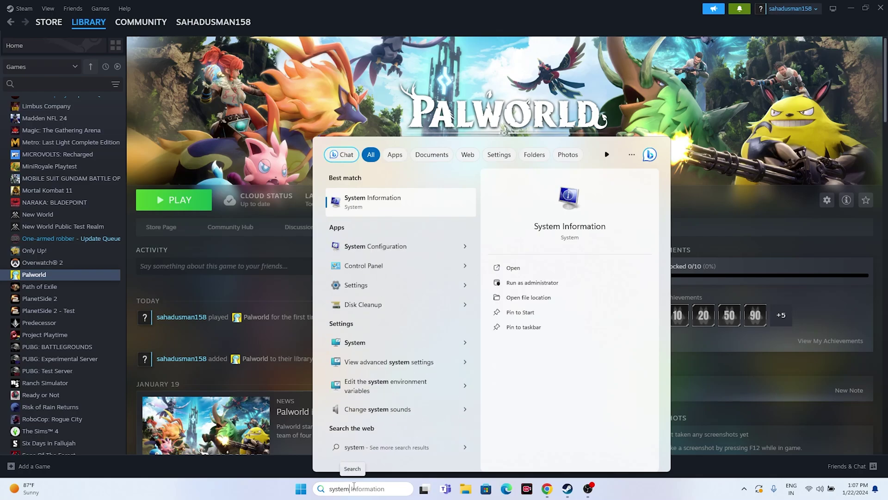
{"action": "left_click", "coordinate": [419, 254]}
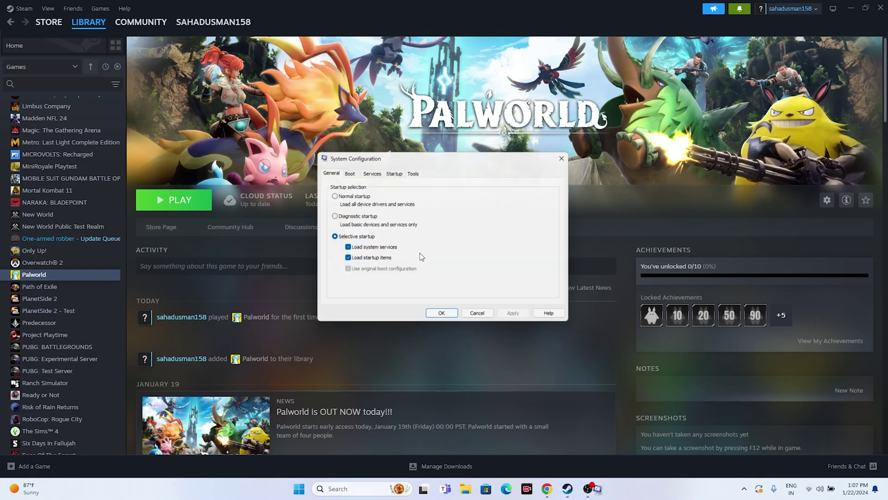
Step: Hide Microsoft services, disable all remaining services in System Configuration, apply the changes and exit without restarting
{"action": "left_click", "coordinate": [370, 171]}
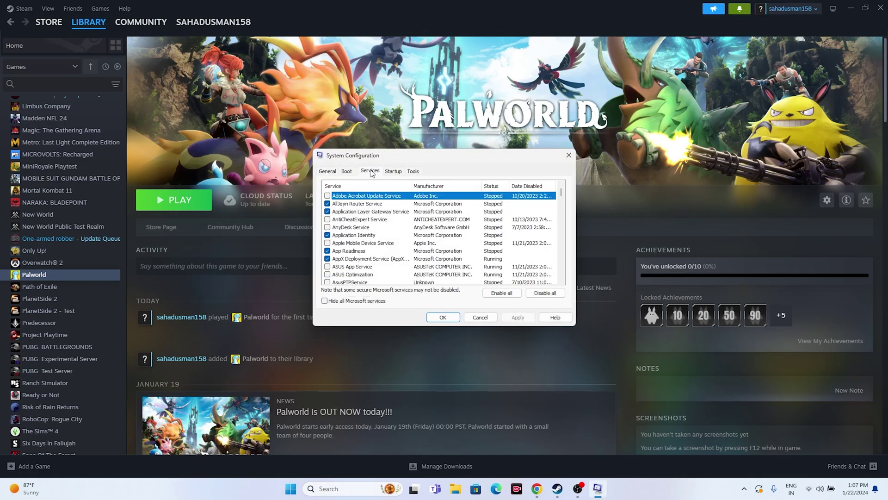
{"action": "left_click", "coordinate": [545, 293]}
{"action": "left_click", "coordinate": [330, 302]}
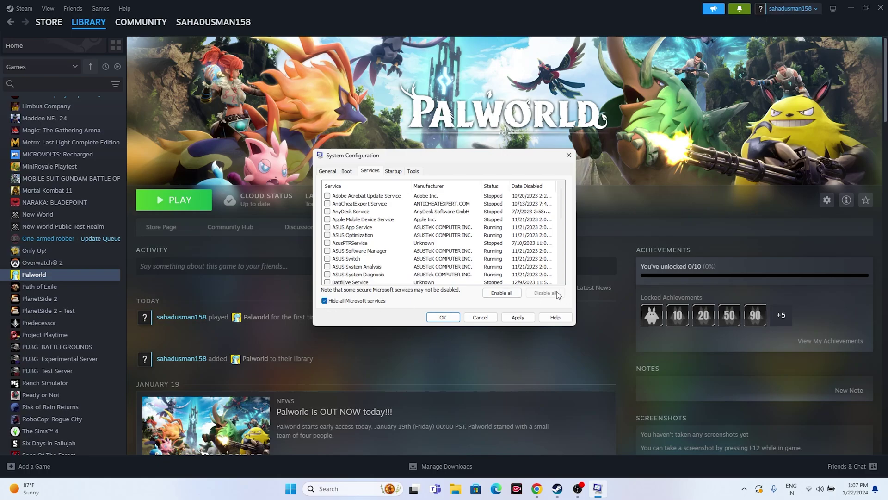
{"action": "left_click", "coordinate": [517, 317]}
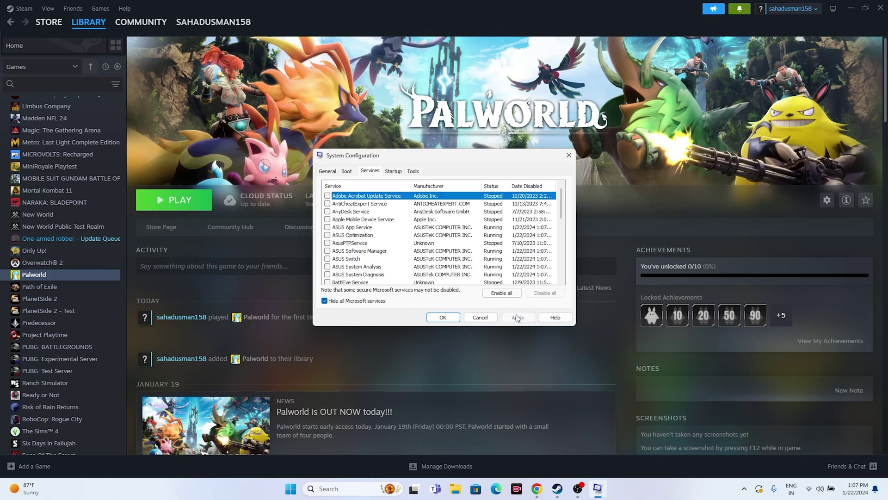
{"action": "left_click", "coordinate": [443, 318]}
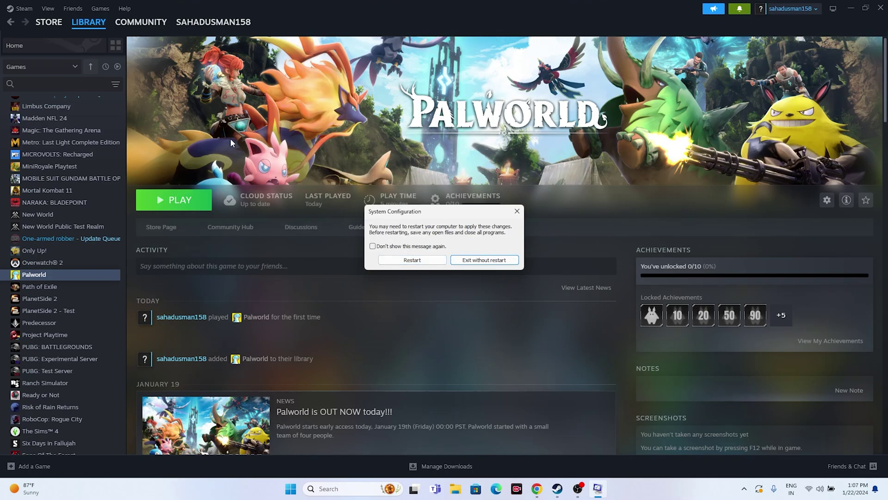
{"action": "left_click", "coordinate": [510, 260]}
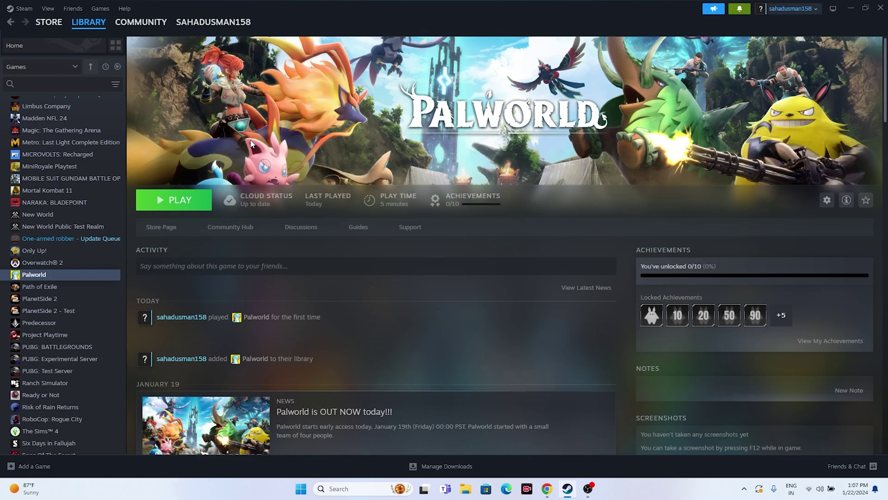
Step: Check the Steam Overlay setting in Palworld's general properties and close the properties window
{"action": "right_click", "coordinate": [50, 278]}
{"action": "left_click", "coordinate": [74, 349]}
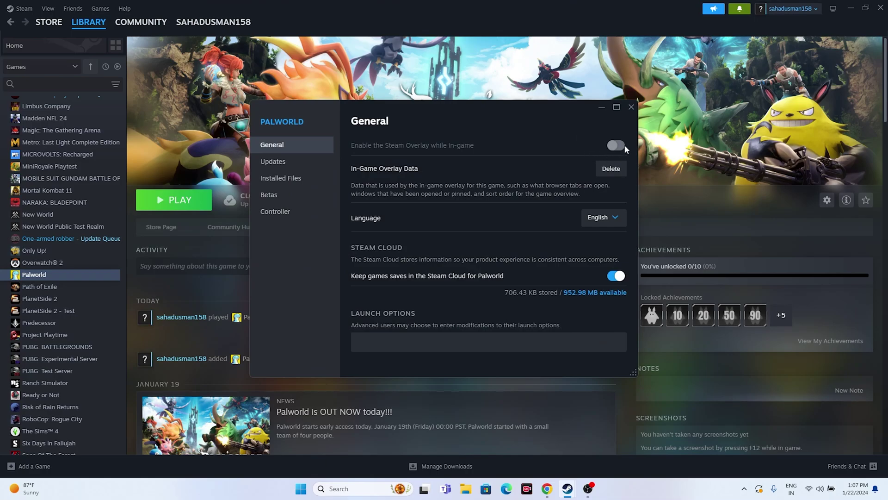
{"action": "left_click", "coordinate": [630, 110]}
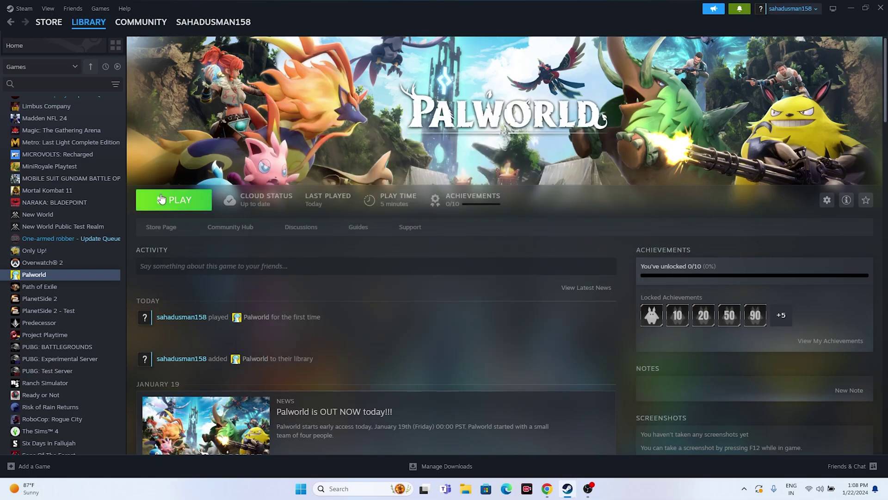
Step: Enter -dx11 as Palworld's launch option, change it to -dx12, and close the game's properties
{"action": "right_click", "coordinate": [49, 274]}
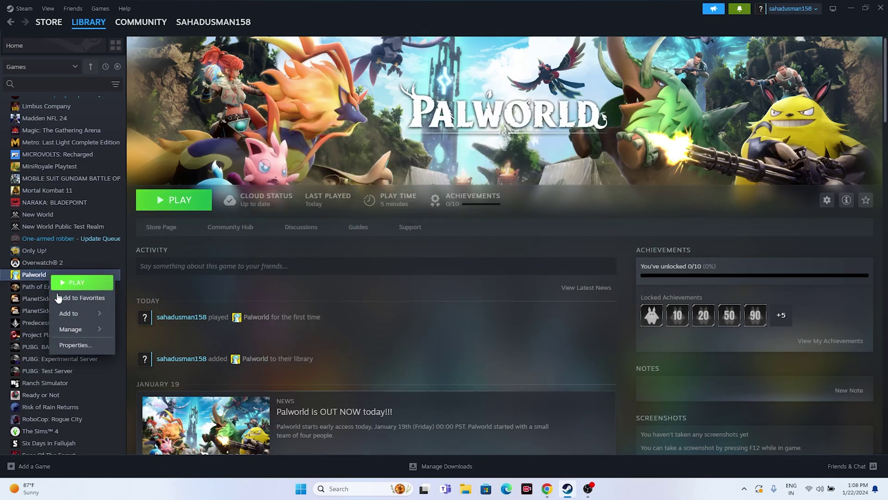
{"action": "left_click", "coordinate": [64, 346]}
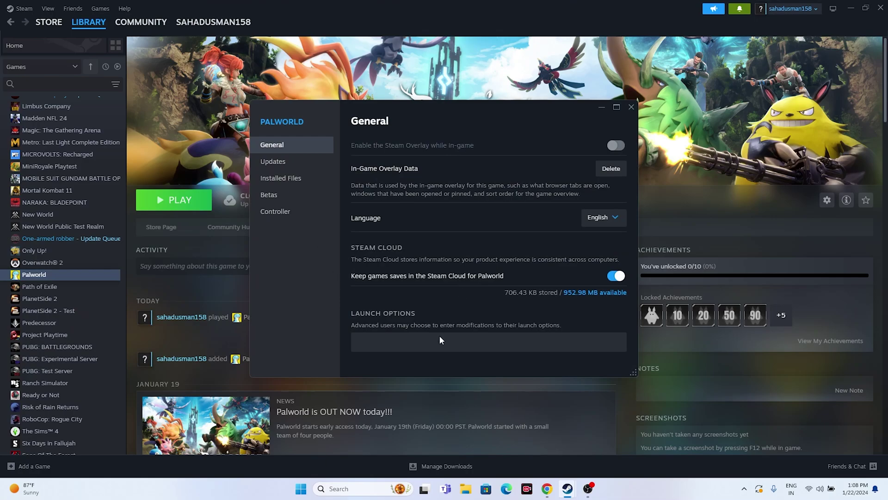
{"action": "left_click", "coordinate": [426, 341]}
{"action": "type", "text": "-"}
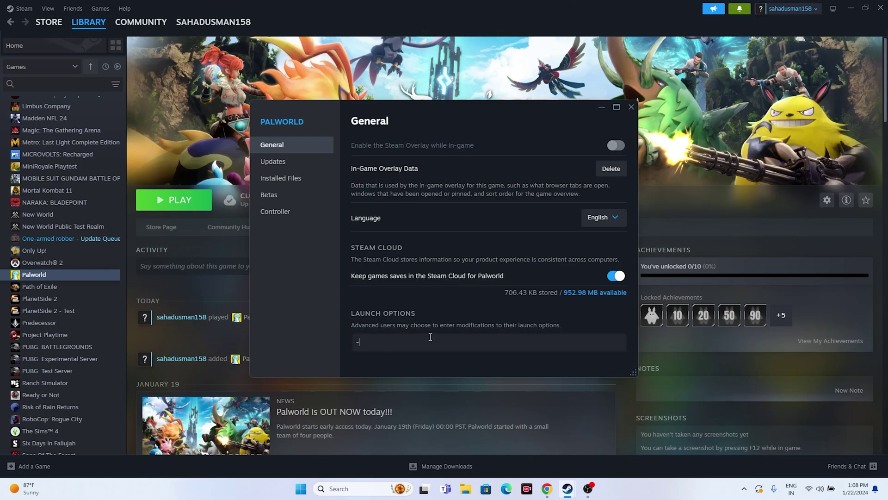
{"action": "type", "text": "dx11"}
{"action": "key", "text": "BackSpace"}
{"action": "key", "text": "BackSpace"}
{"action": "type", "text": "12"}
{"action": "left_click", "coordinate": [631, 108]}
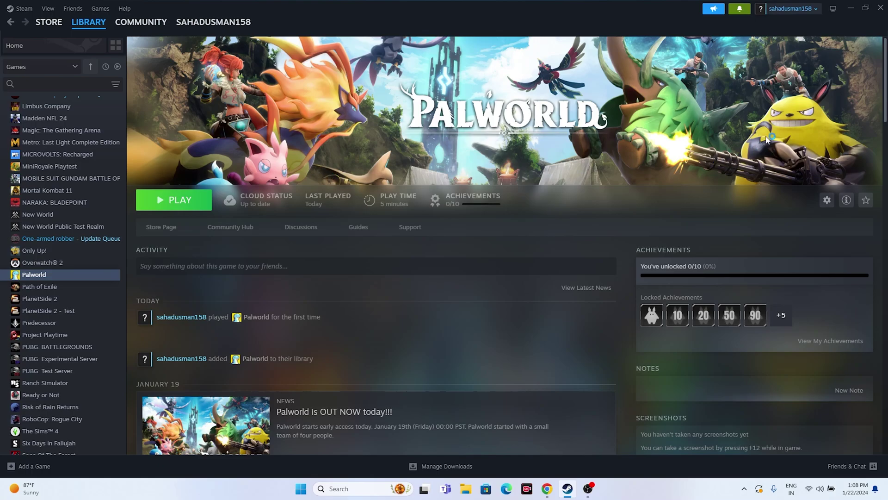
Step: Minimize Steam, review the running apps and background processes in Task Manager, and close Task Manager
{"action": "left_click", "coordinate": [848, 11]}
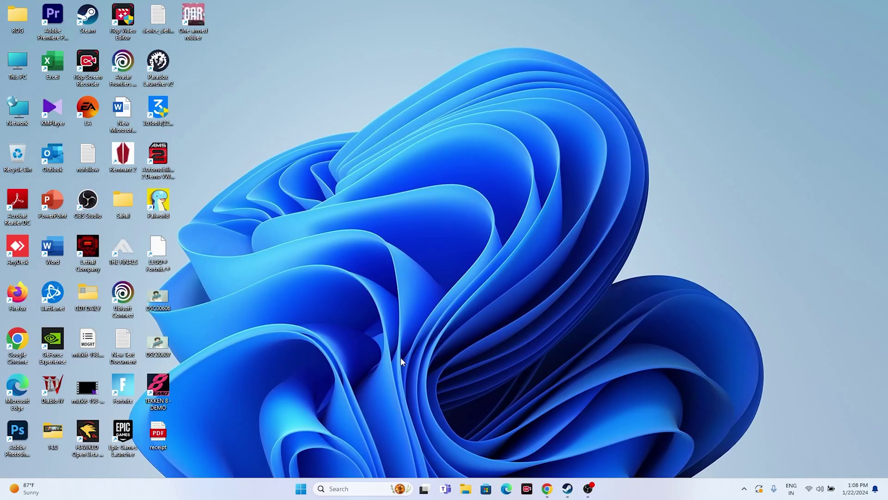
{"action": "right_click", "coordinate": [298, 491]}
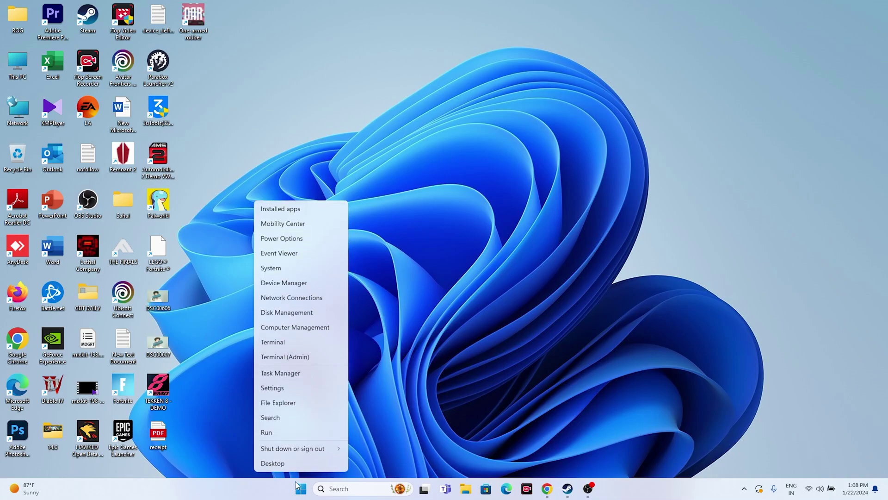
{"action": "left_click", "coordinate": [292, 374]}
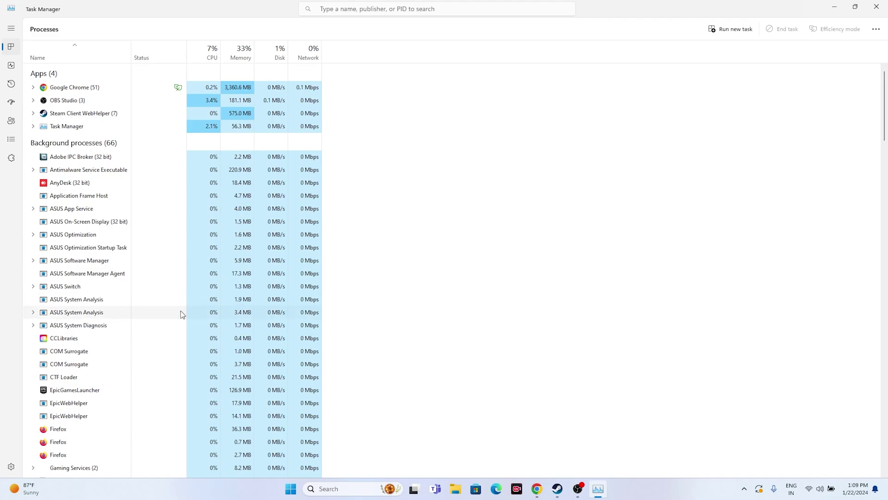
{"action": "left_click", "coordinate": [876, 6]}
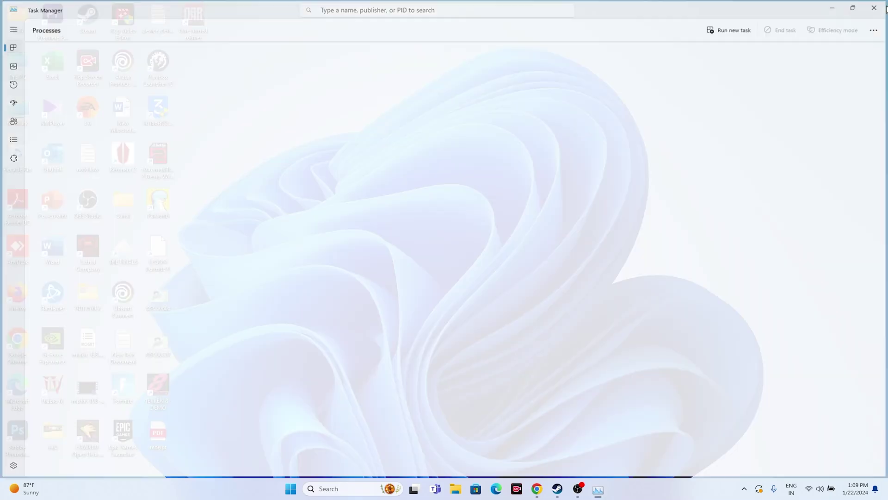
Step: Minimize Steam again, search Windows for "graphics" and open Graphics settings
{"action": "left_click", "coordinate": [566, 488]}
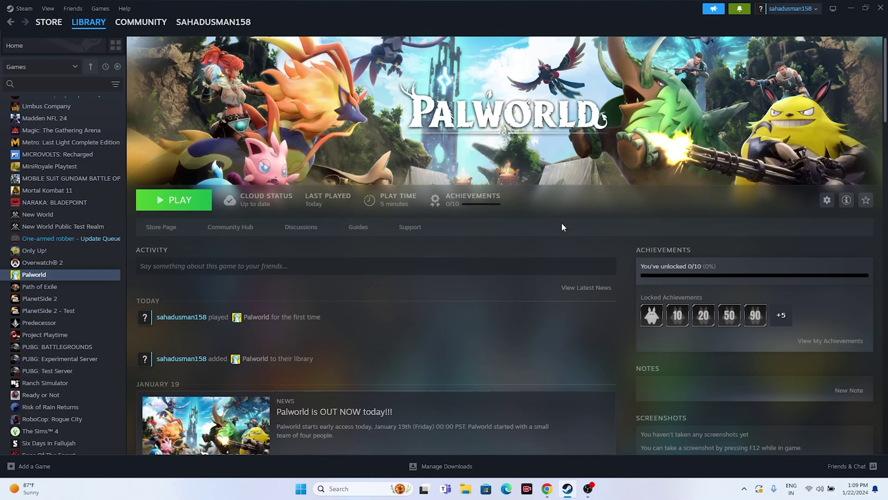
{"action": "left_click", "coordinate": [851, 8]}
{"action": "left_click", "coordinate": [346, 488]}
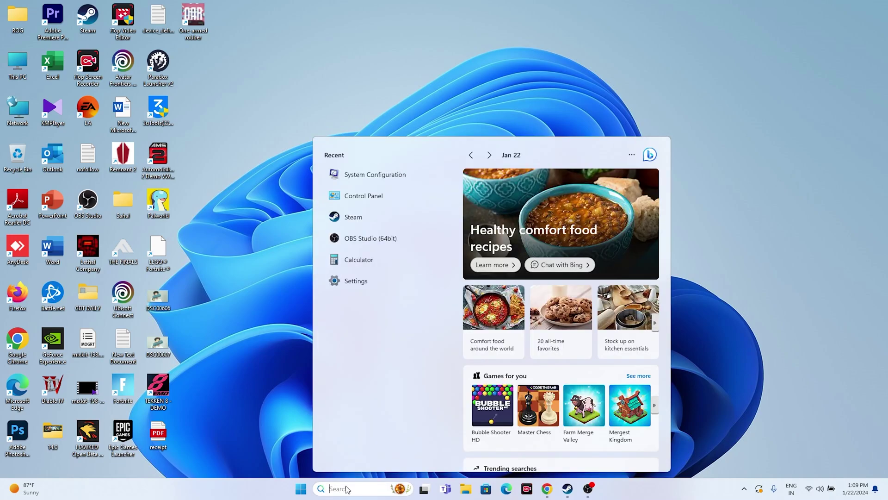
{"action": "type", "text": "graph"}
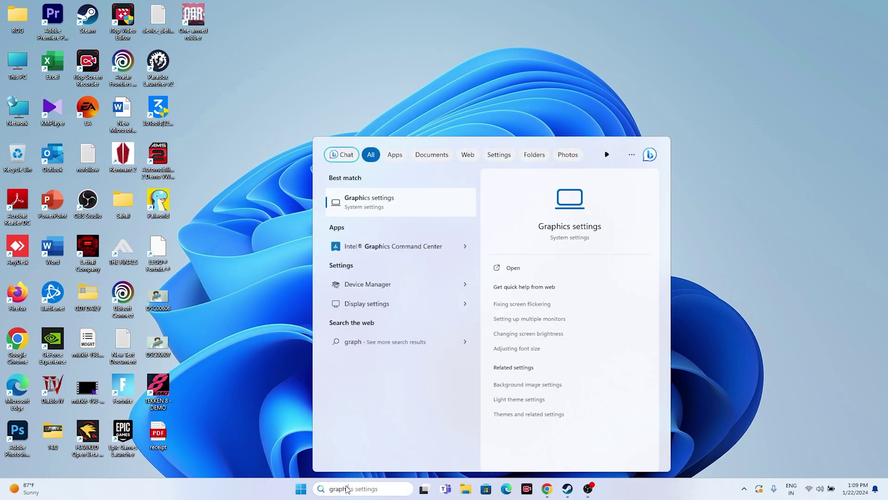
{"action": "type", "text": "ics"}
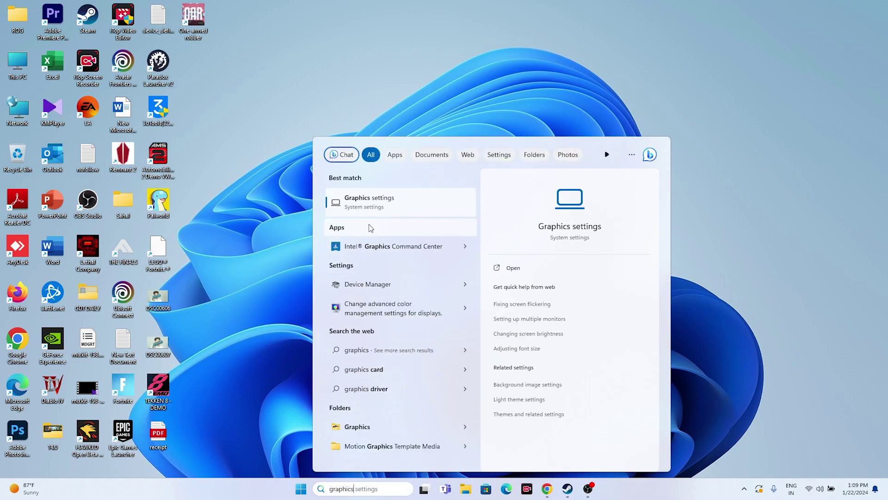
{"action": "left_click", "coordinate": [378, 213]}
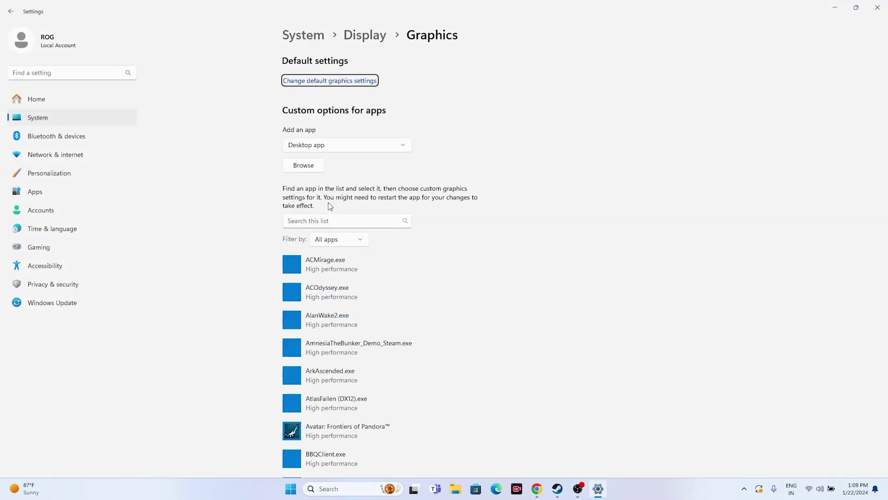
Step: Start adding a desktop app and browse from This PC to the Local Disk (C:) folder Program Files (x86)\Steam\steamapps\common
{"action": "scroll", "coordinate": [465, 205], "scroll_direction": "down", "scroll_amount": 3}
{"action": "scroll", "coordinate": [464, 205], "scroll_direction": "up", "scroll_amount": 3}
{"action": "left_click", "coordinate": [307, 167]}
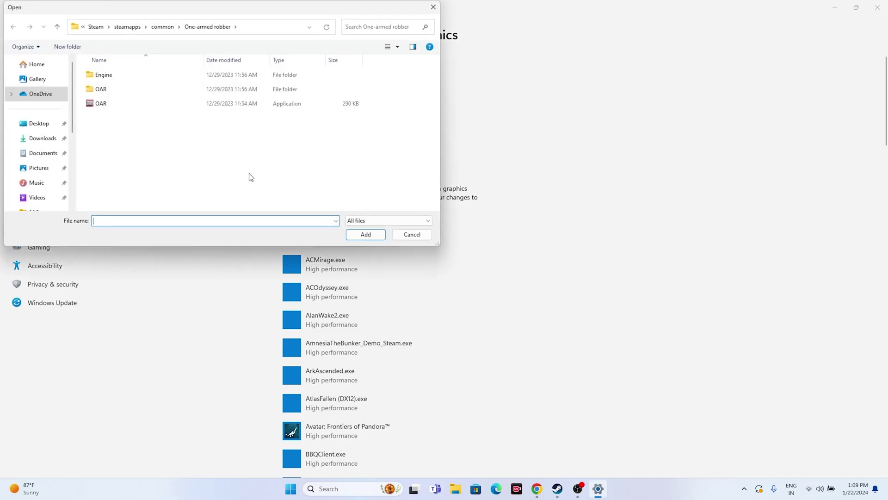
{"action": "scroll", "coordinate": [37, 158], "scroll_direction": "down", "scroll_amount": 3}
{"action": "left_click", "coordinate": [44, 168]}
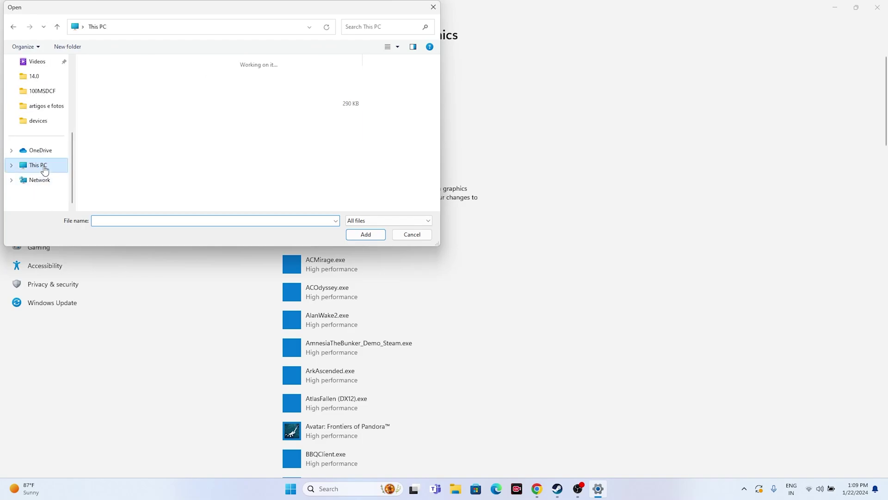
{"action": "double_click", "coordinate": [131, 89]}
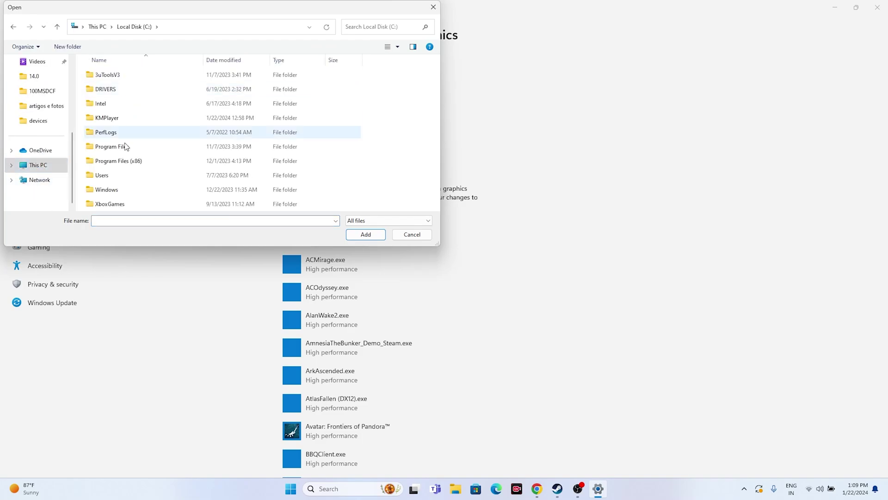
{"action": "double_click", "coordinate": [122, 161]}
{"action": "scroll", "coordinate": [138, 131], "scroll_direction": "down", "scroll_amount": 3}
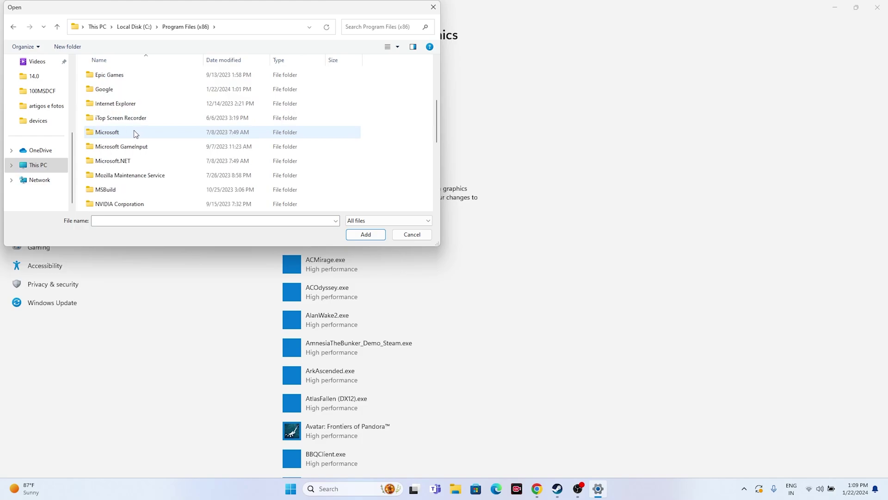
{"action": "scroll", "coordinate": [134, 133], "scroll_direction": "down", "scroll_amount": 3}
{"action": "double_click", "coordinate": [117, 133]}
{"action": "scroll", "coordinate": [142, 134], "scroll_direction": "down", "scroll_amount": 3}
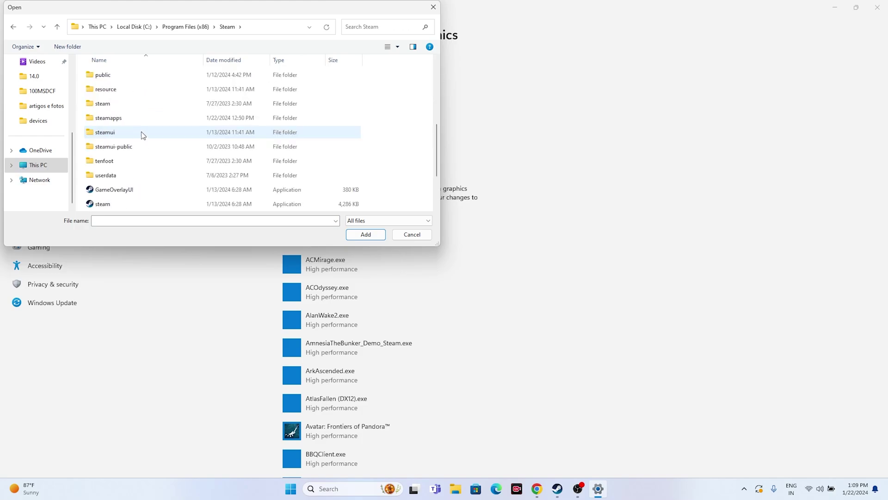
{"action": "double_click", "coordinate": [124, 118]}
{"action": "double_click", "coordinate": [124, 79]}
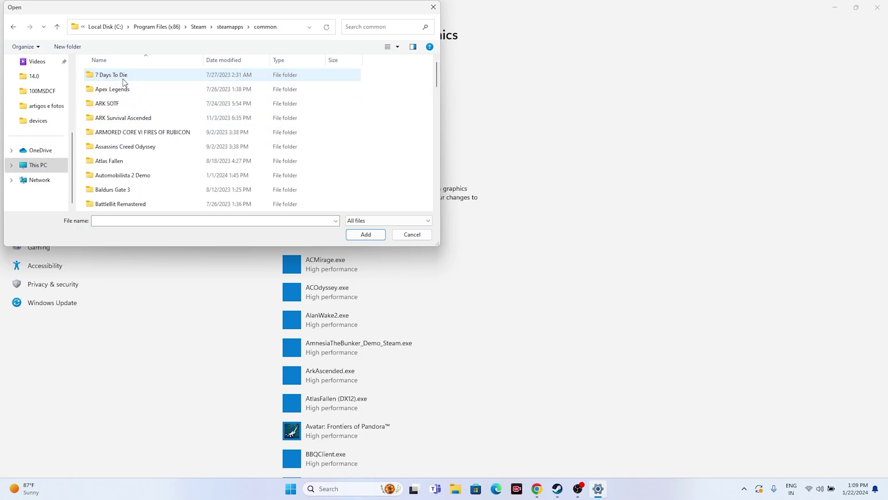
Step: Add the Palworld application from its Palworld folder to the custom graphics options for apps
{"action": "scroll", "coordinate": [124, 82], "scroll_direction": "down", "scroll_amount": 7}
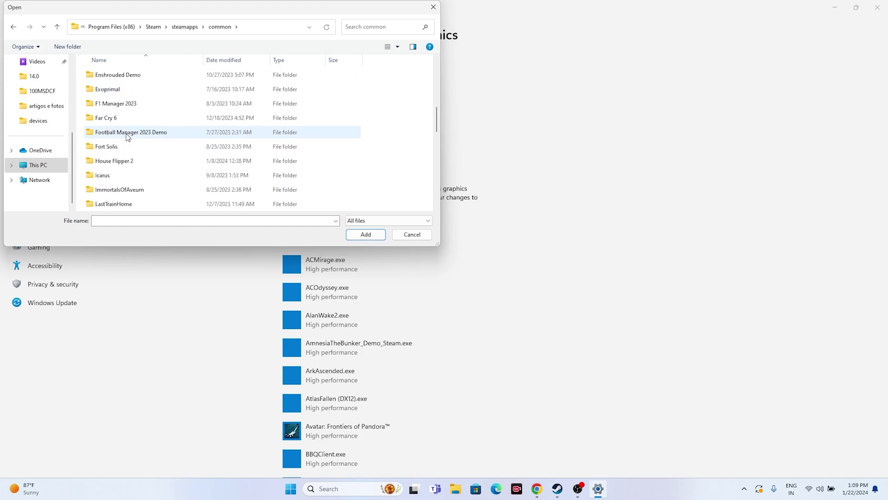
{"action": "scroll", "coordinate": [128, 137], "scroll_direction": "down", "scroll_amount": 9}
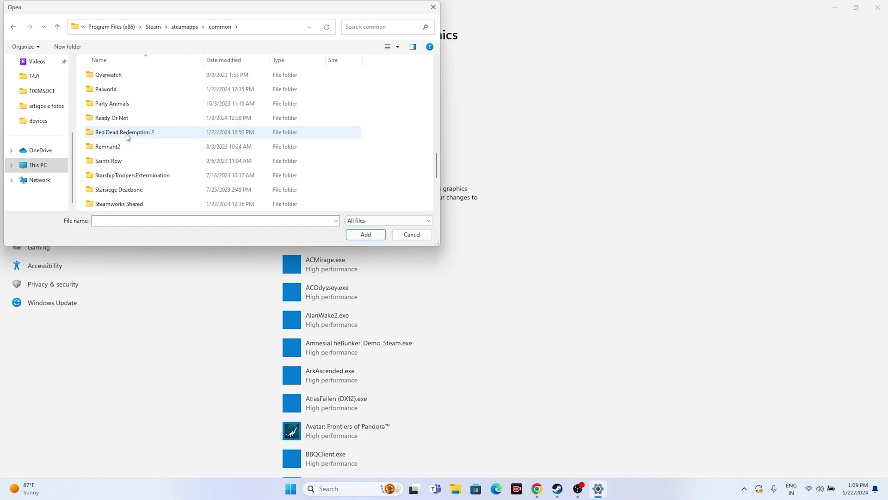
{"action": "left_click", "coordinate": [123, 93]}
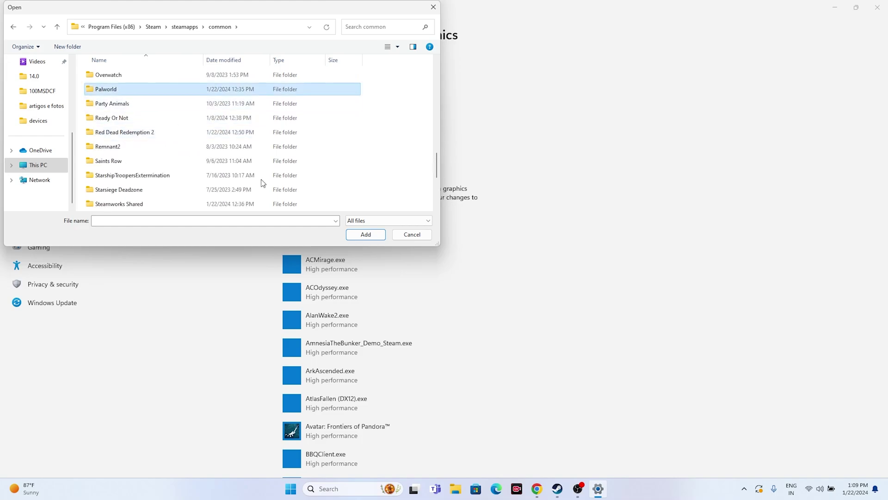
{"action": "double_click", "coordinate": [119, 90]}
{"action": "left_click", "coordinate": [128, 103]}
{"action": "left_click", "coordinate": [366, 235]}
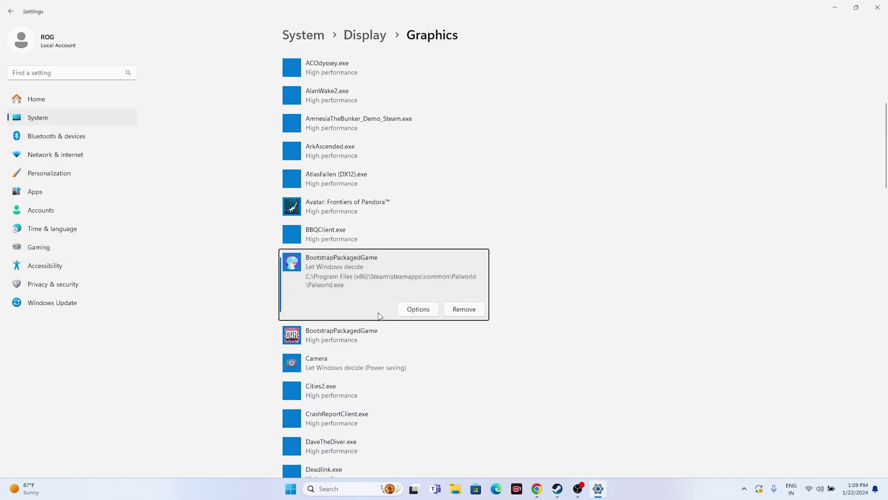
Step: Set the graphics preference for Palworld.exe to High performance, save it and close Settings
{"action": "left_click", "coordinate": [413, 308]}
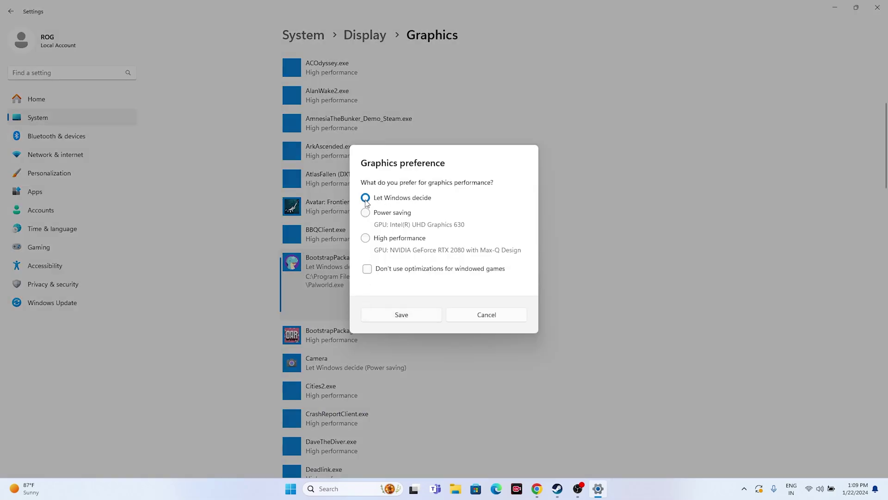
{"action": "left_click", "coordinate": [365, 238]}
{"action": "left_click", "coordinate": [401, 316]}
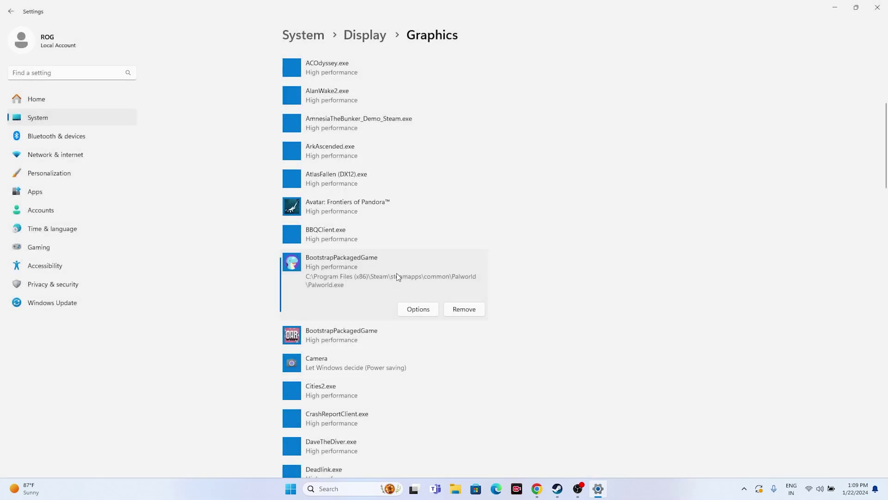
{"action": "left_click", "coordinate": [878, 7]}
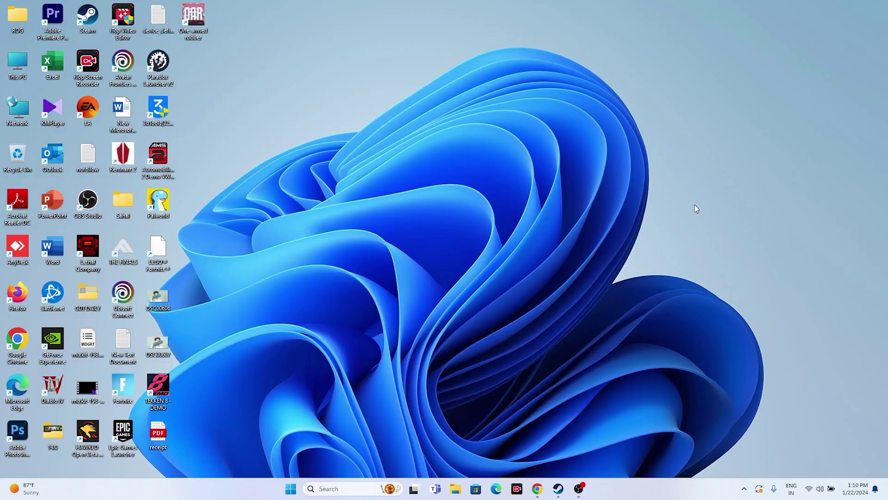
Step: Bring Steam back up, search Windows for "view" and open View advanced system settings
{"action": "left_click", "coordinate": [567, 488]}
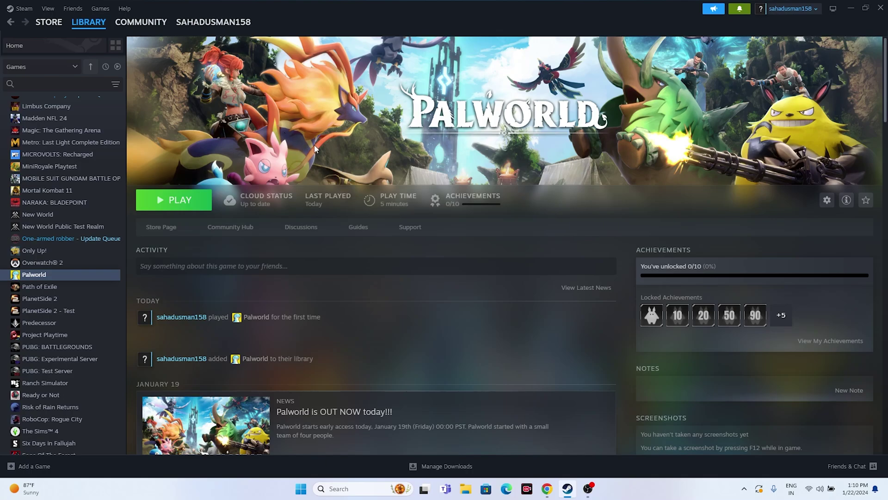
{"action": "left_click", "coordinate": [373, 495]}
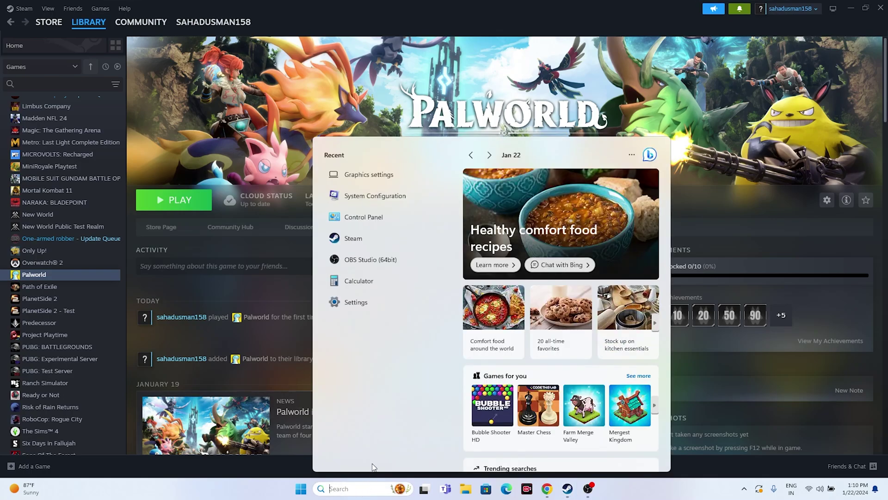
{"action": "type", "text": "view"}
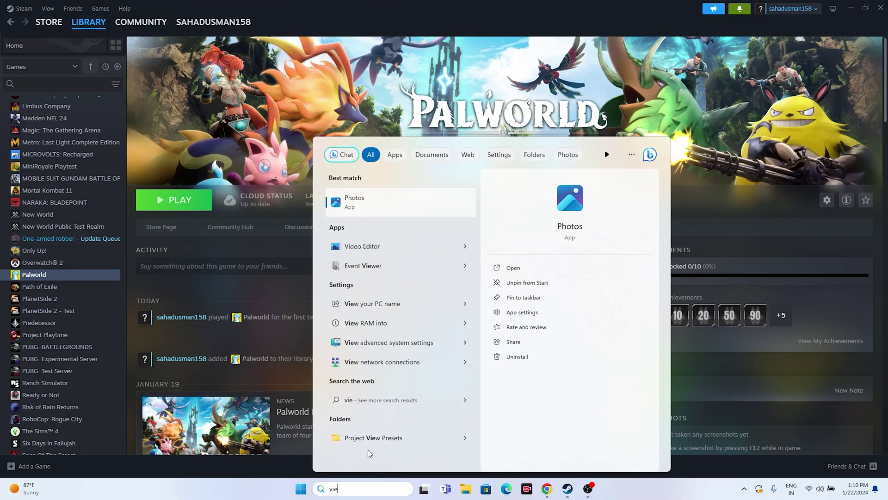
{"action": "left_click", "coordinate": [398, 232]}
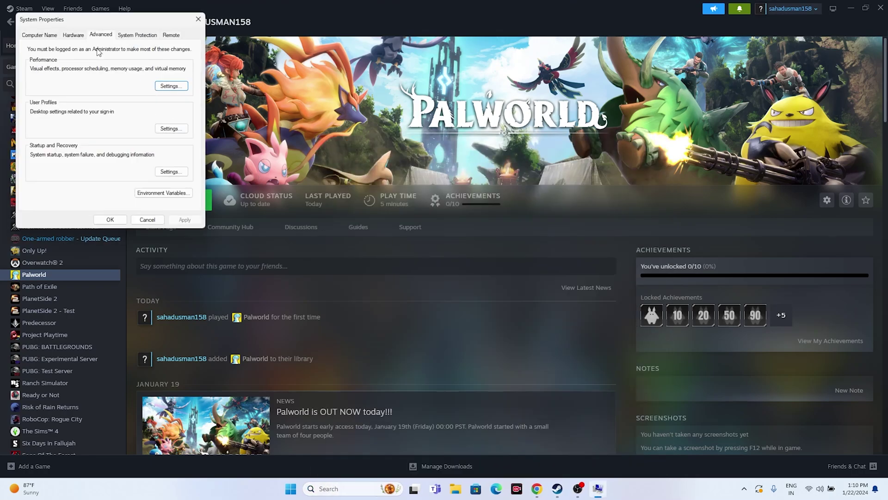
Step: Open the virtual memory settings from the advanced Performance Options and choose a custom paging file size for drive C:
{"action": "left_click", "coordinate": [169, 87]}
{"action": "left_click", "coordinate": [84, 70]}
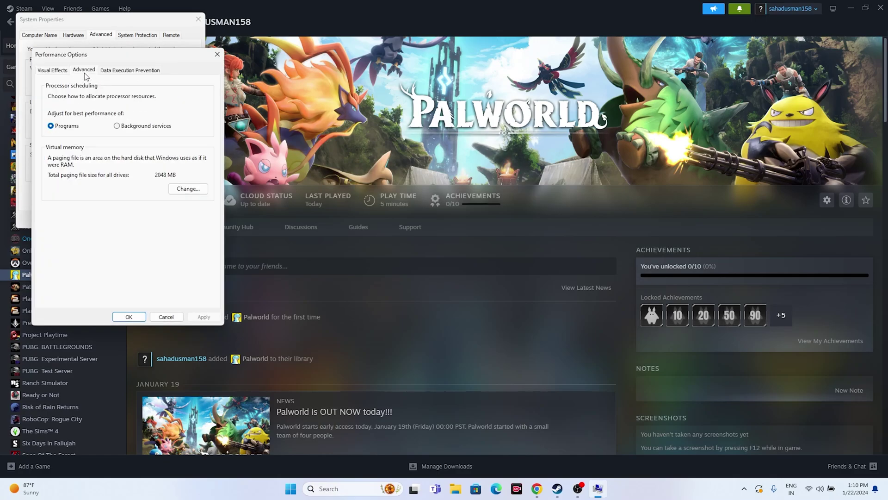
{"action": "left_click", "coordinate": [181, 186]}
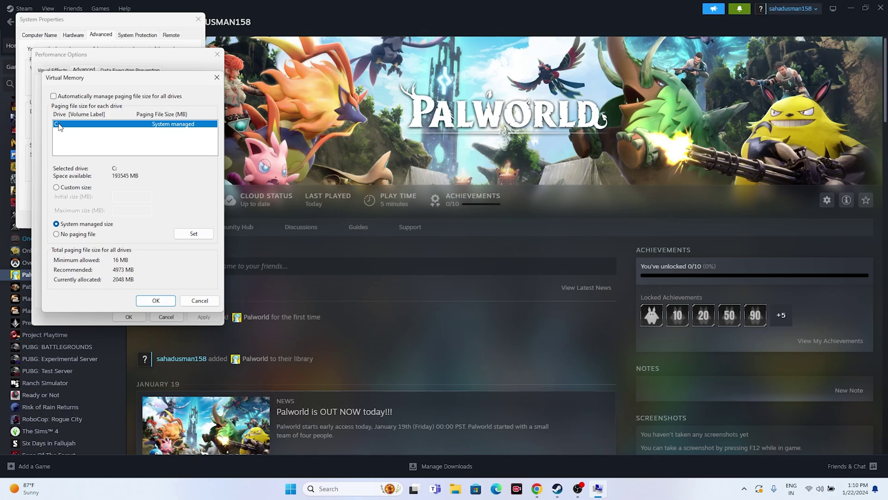
{"action": "left_click", "coordinate": [56, 187]}
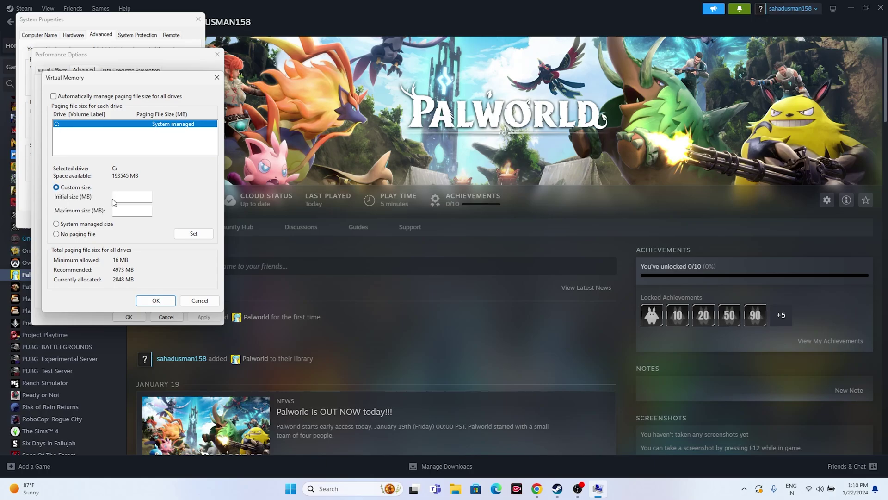
{"action": "left_click", "coordinate": [117, 197]}
{"action": "left_click", "coordinate": [119, 211]}
Step: Search Windows for "calculator" and open Calculator alongside the Virtual Memory dialog
{"action": "left_click", "coordinate": [348, 489]}
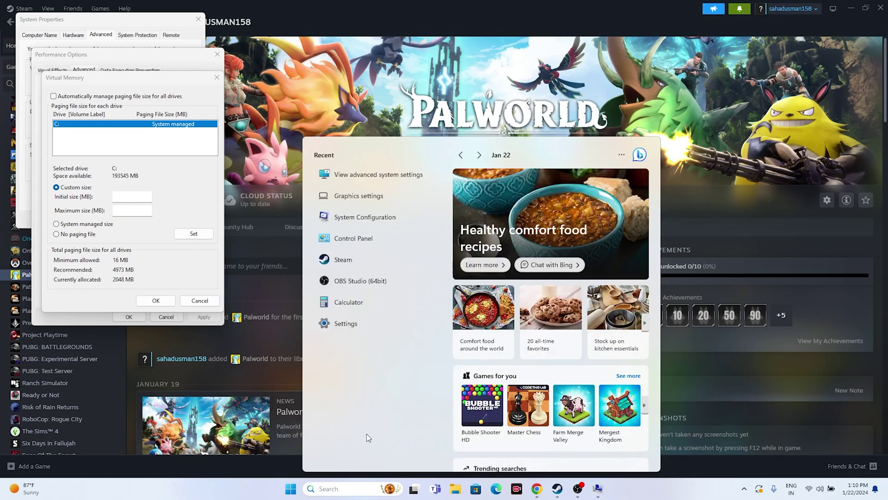
{"action": "type", "text": "calculator"}
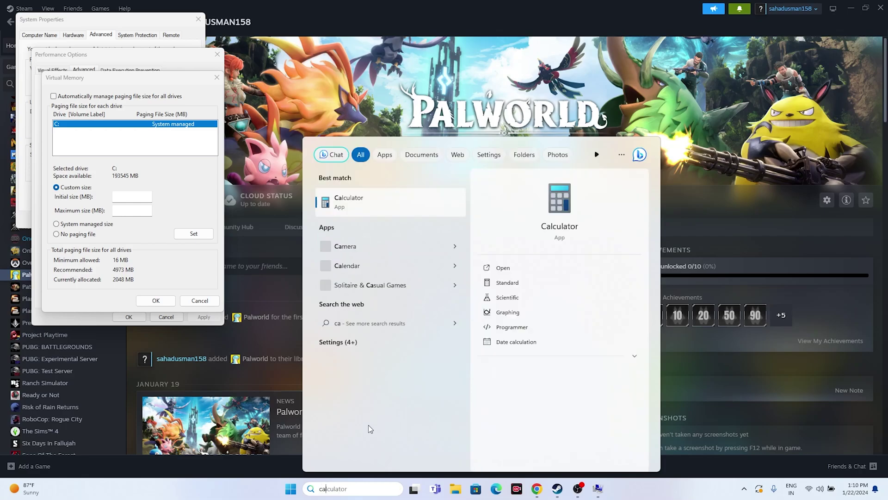
{"action": "left_click", "coordinate": [386, 198]}
{"action": "left_click", "coordinate": [121, 197]}
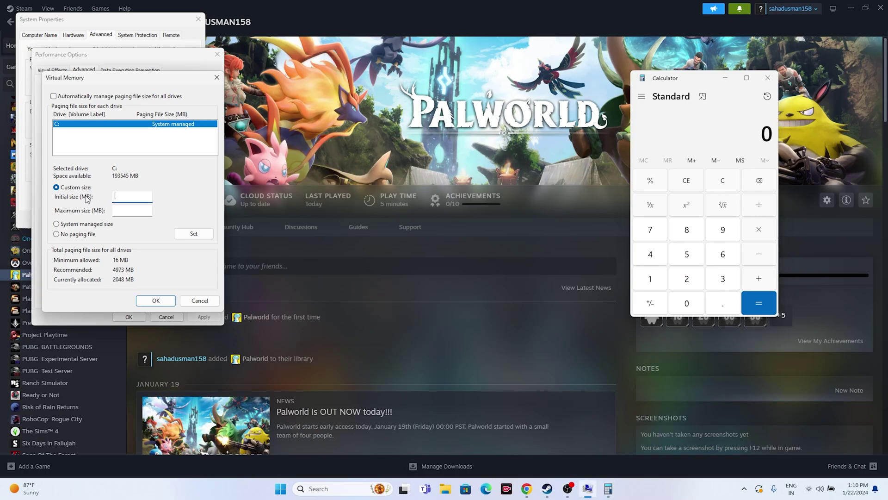
Step: Calculate 32 × 1024 in Calculator to convert the RAM size to megabytes
{"action": "left_click", "coordinate": [724, 278]}
{"action": "left_click", "coordinate": [687, 280]}
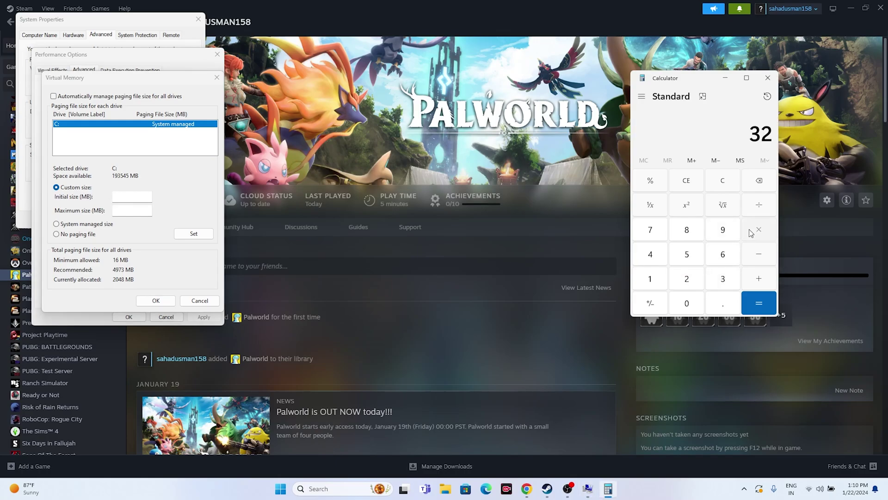
{"action": "left_click", "coordinate": [754, 231]}
{"action": "left_click", "coordinate": [653, 279]}
{"action": "left_click", "coordinate": [678, 296]}
{"action": "left_click", "coordinate": [687, 279]}
{"action": "left_click", "coordinate": [656, 257]}
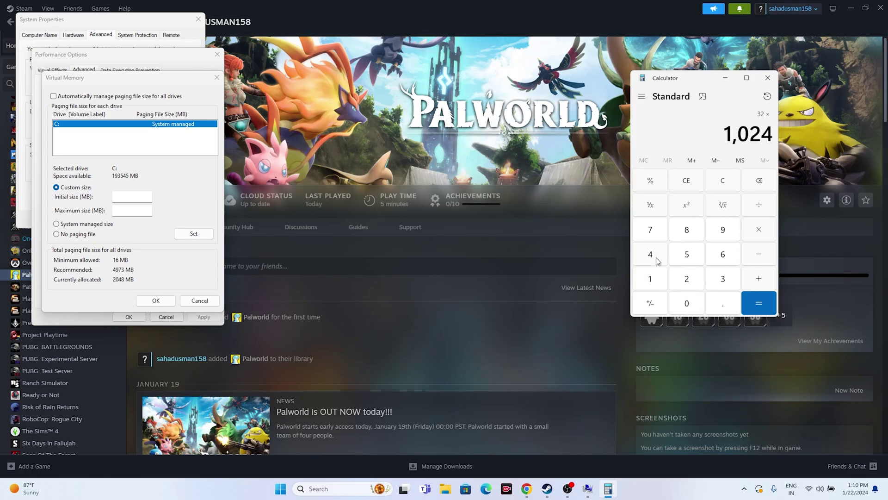
{"action": "left_click", "coordinate": [759, 303]}
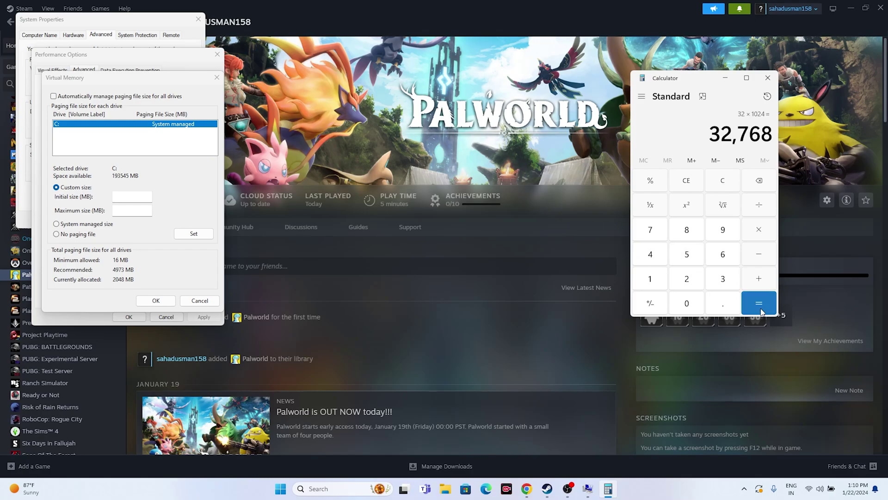
Step: Multiply the megabyte result by 1.5 to get the initial paging file size
{"action": "left_click", "coordinate": [757, 233]}
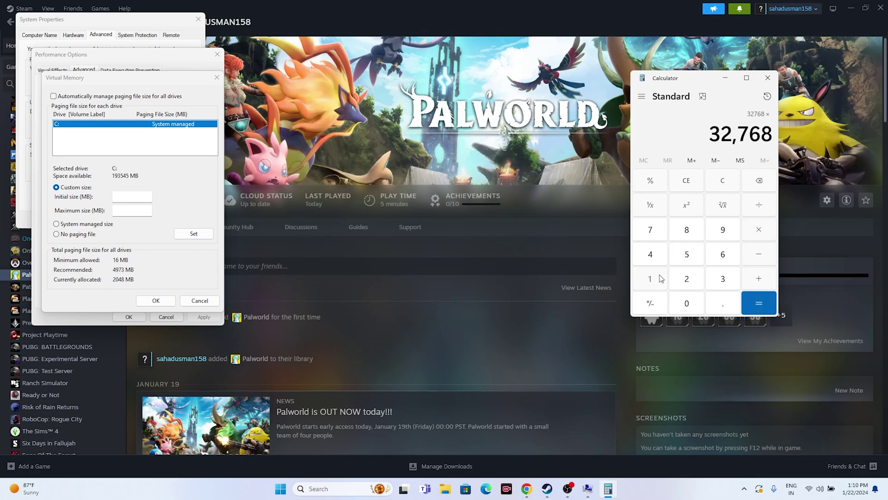
{"action": "left_click", "coordinate": [663, 278]}
{"action": "left_click", "coordinate": [717, 305]}
{"action": "left_click", "coordinate": [694, 259]}
{"action": "left_click", "coordinate": [747, 301]}
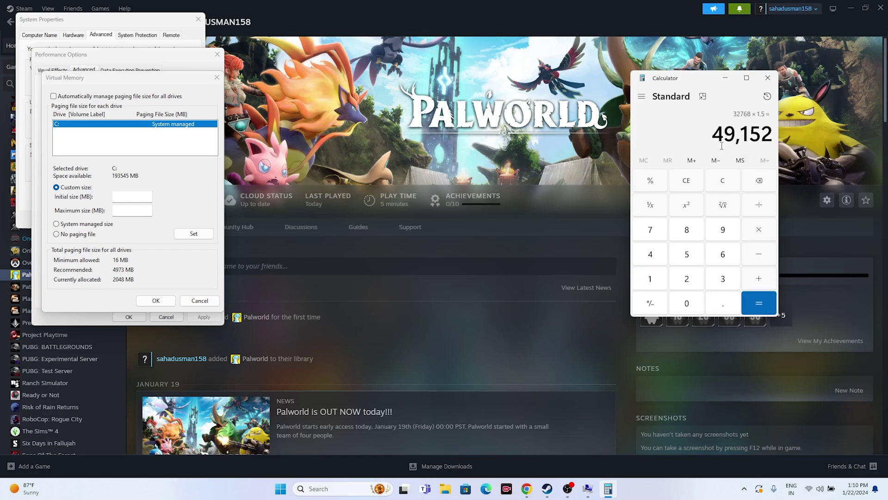
Step: Copy the result 49,152 from Calculator and paste it as the initial size (MB) of the paging file
{"action": "left_click_drag", "start_coordinate": [715, 135], "coordinate": [773, 135]}
{"action": "right_click", "coordinate": [772, 135]}
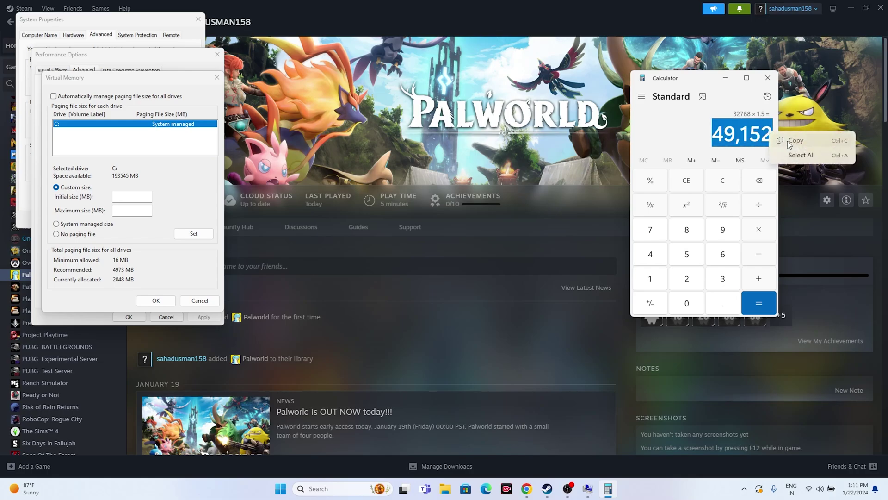
{"action": "left_click", "coordinate": [794, 141]}
{"action": "right_click", "coordinate": [123, 196]}
{"action": "left_click", "coordinate": [151, 236]}
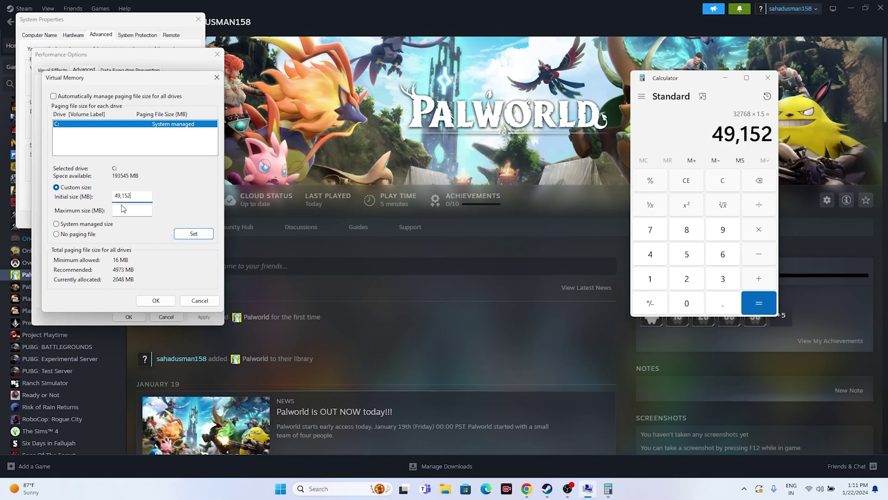
Step: Clear Calculator, compute 32 × 1024 again and multiply the result by 3 for the maximum paging file size
{"action": "left_click", "coordinate": [729, 182]}
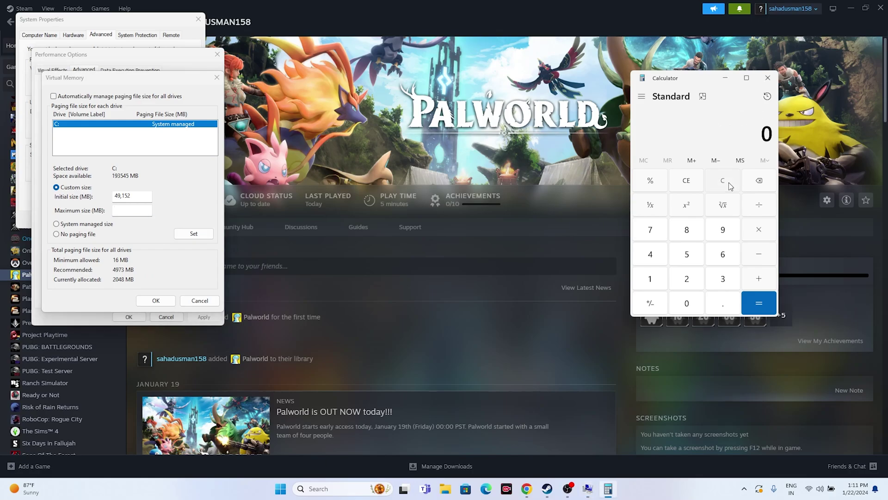
{"action": "left_click", "coordinate": [724, 280]}
{"action": "left_click", "coordinate": [690, 281]}
{"action": "left_click", "coordinate": [757, 230]}
{"action": "left_click", "coordinate": [650, 278]}
{"action": "left_click", "coordinate": [687, 303]}
{"action": "left_click", "coordinate": [686, 278]}
{"action": "left_click", "coordinate": [665, 258]}
{"action": "left_click", "coordinate": [758, 303]}
{"action": "left_click", "coordinate": [759, 231]}
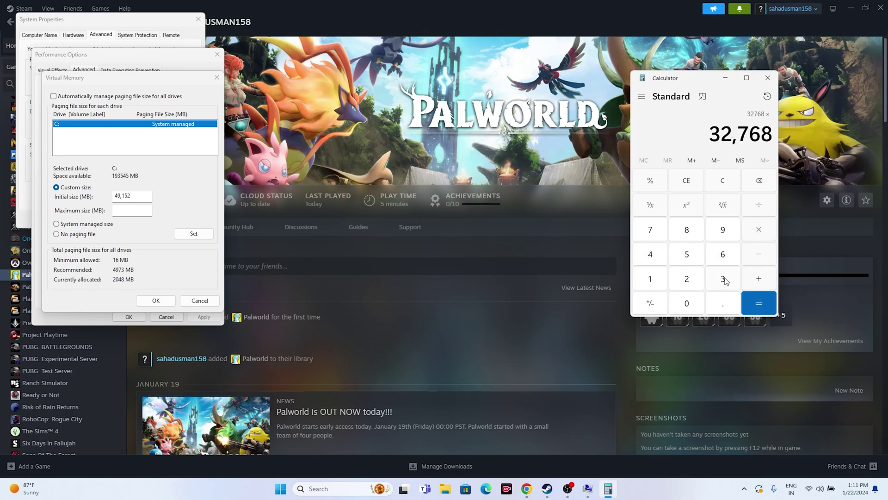
{"action": "left_click", "coordinate": [725, 280]}
{"action": "left_click", "coordinate": [760, 303]}
Step: Copy the result 98,304 from Calculator and paste it as the maximum size (MB) of the paging file
{"action": "left_click_drag", "start_coordinate": [715, 134], "coordinate": [772, 136]}
{"action": "right_click", "coordinate": [753, 136]}
{"action": "left_click", "coordinate": [768, 145]}
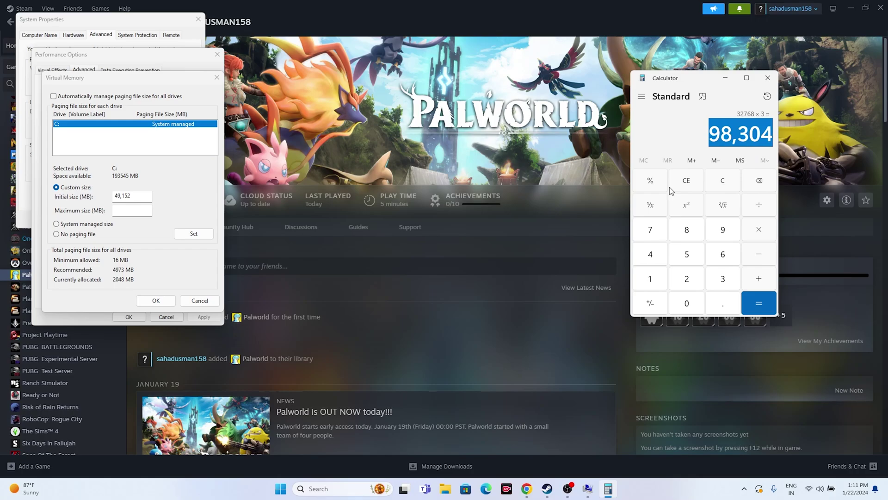
{"action": "right_click", "coordinate": [129, 215]}
{"action": "left_click", "coordinate": [153, 253]}
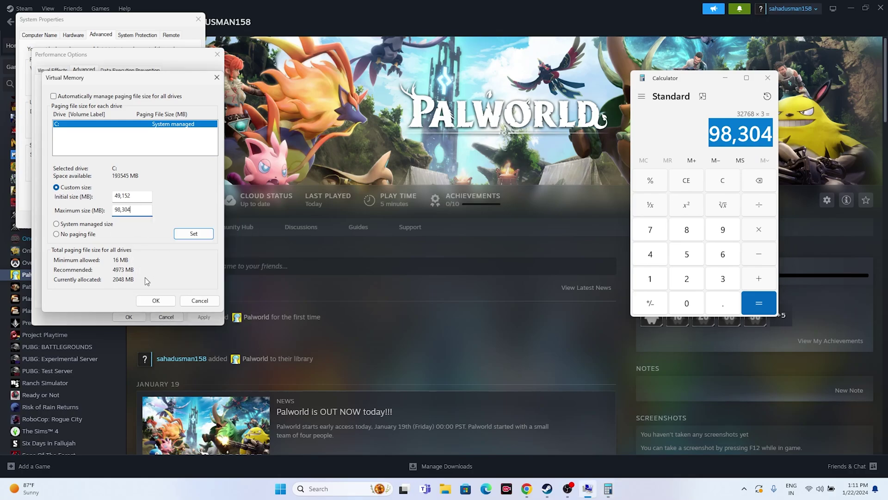
Step: Confirm the Virtual Memory and Performance Options dialogs, and close System Properties and Calculator
{"action": "left_click", "coordinate": [156, 300]}
{"action": "left_click", "coordinate": [139, 317]}
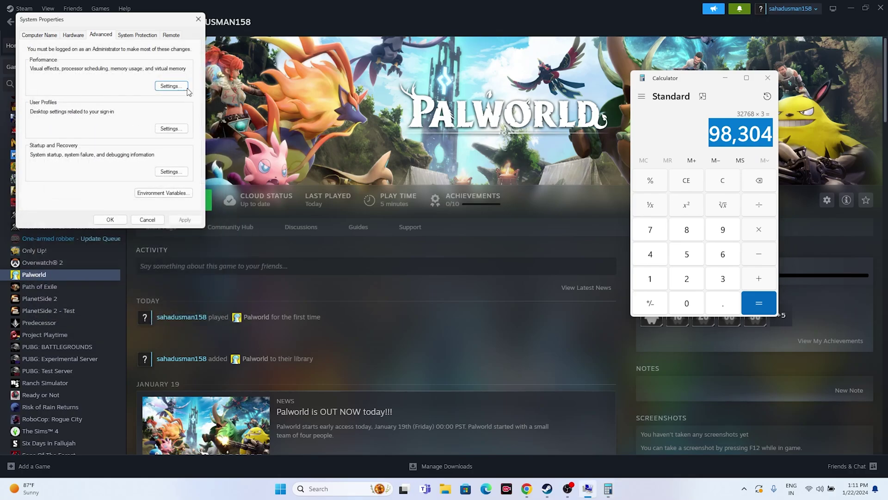
{"action": "left_click", "coordinate": [198, 19]}
{"action": "left_click", "coordinate": [769, 80]}
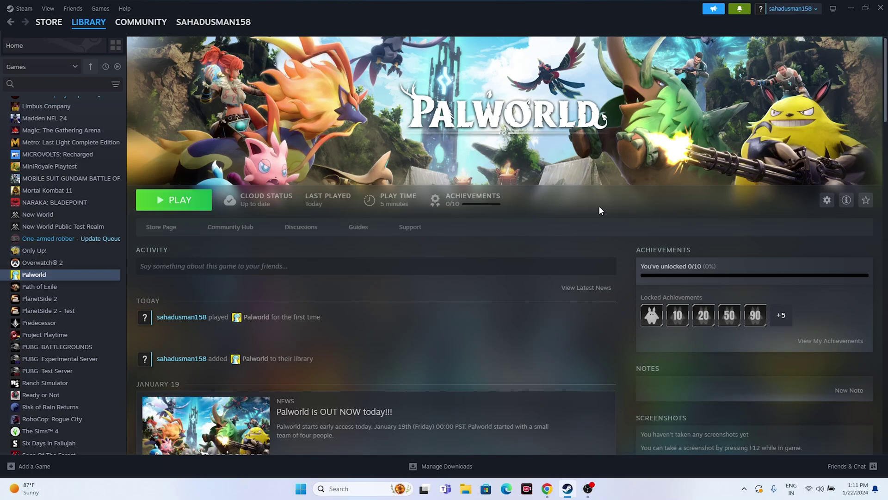
Step: Open Windows Settings, check the Windows Update page for pending updates and close Settings
{"action": "left_click", "coordinate": [344, 488]}
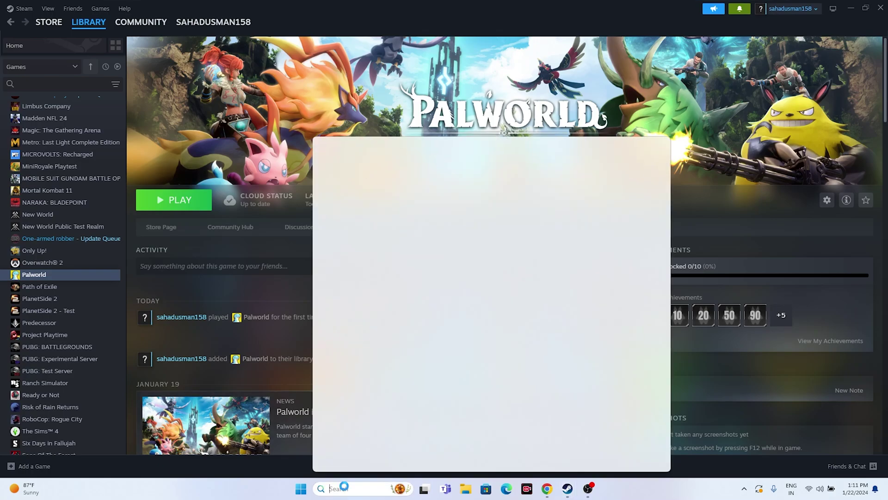
{"action": "left_click", "coordinate": [351, 324]}
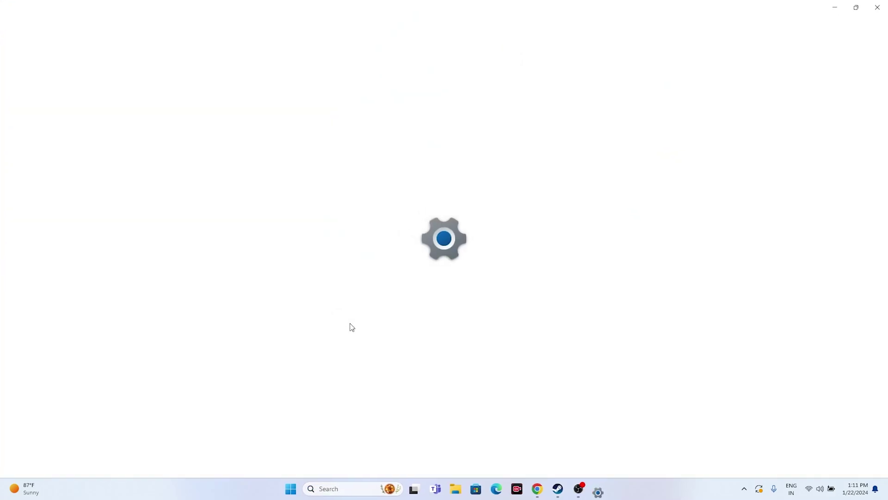
{"action": "left_click", "coordinate": [77, 303]}
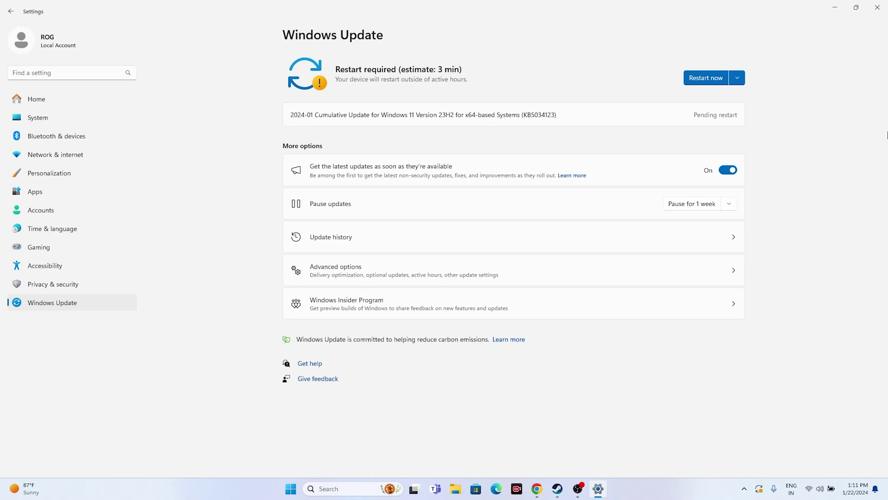
{"action": "left_click", "coordinate": [878, 7]}
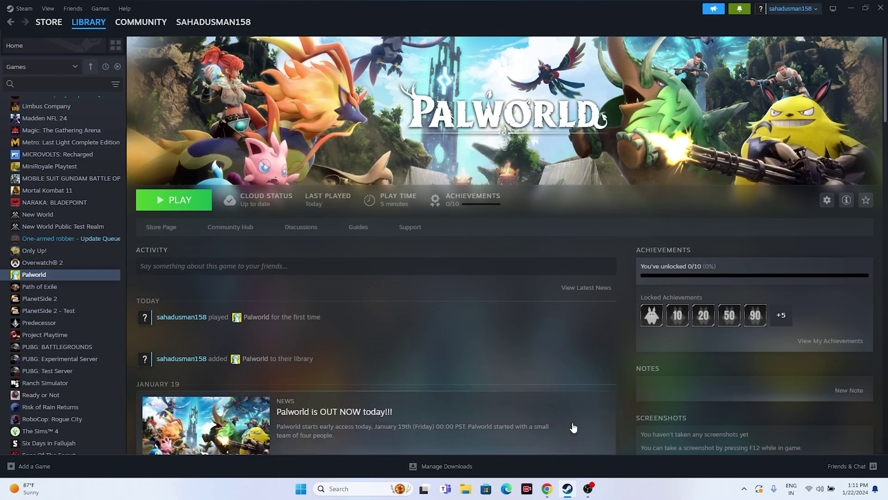
Step: Minimize Steam, switch to Chrome and bring up the NVIDIA GeForce Drivers page
{"action": "left_click", "coordinate": [849, 8]}
{"action": "left_click", "coordinate": [546, 488]}
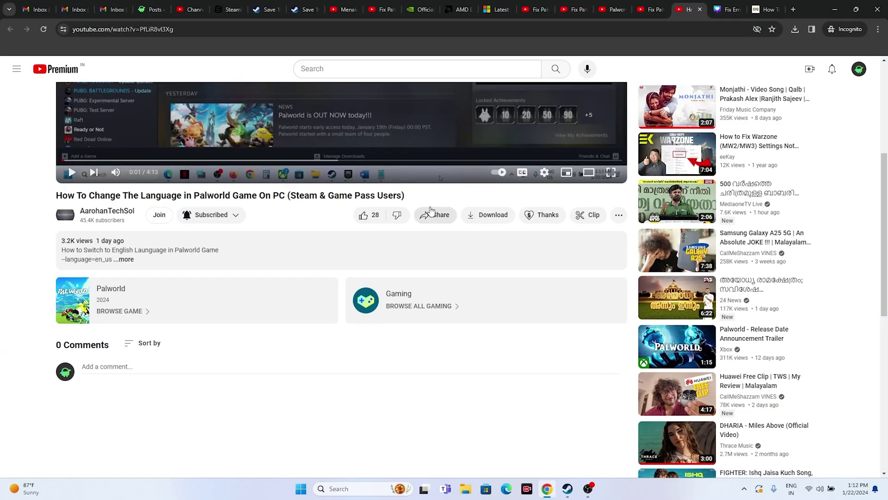
{"action": "left_click", "coordinate": [421, 9]}
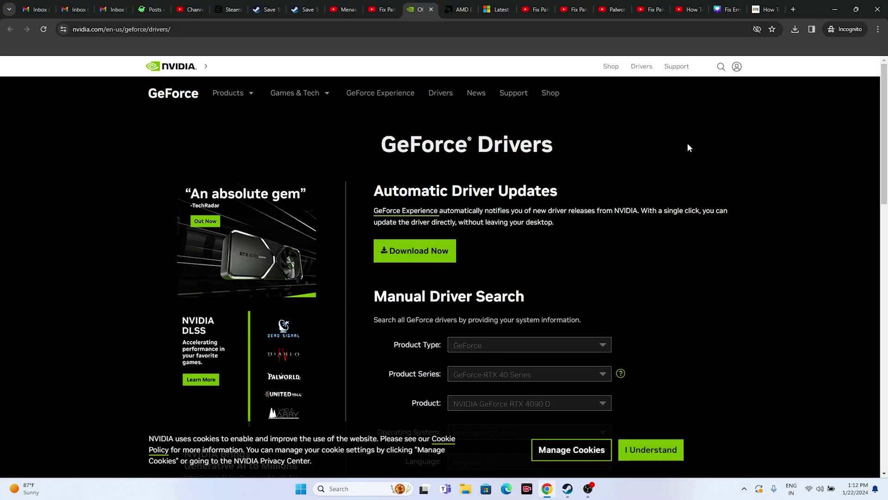
Step: Examine the manual driver search options and the listed GeForce Game Ready Driver results, highlighting the version of the newest driver
{"action": "scroll", "coordinate": [797, 159], "scroll_direction": "down", "scroll_amount": 3}
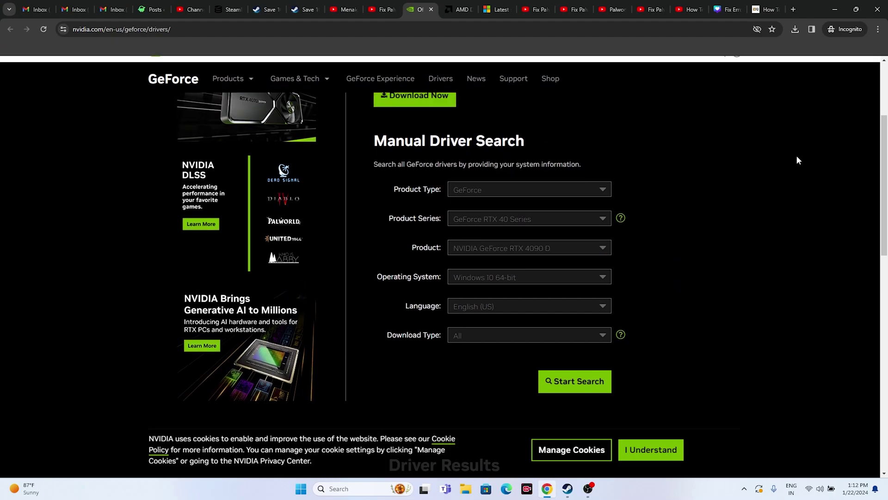
{"action": "scroll", "coordinate": [797, 160], "scroll_direction": "up", "scroll_amount": 1}
{"action": "scroll", "coordinate": [797, 160], "scroll_direction": "down", "scroll_amount": 2}
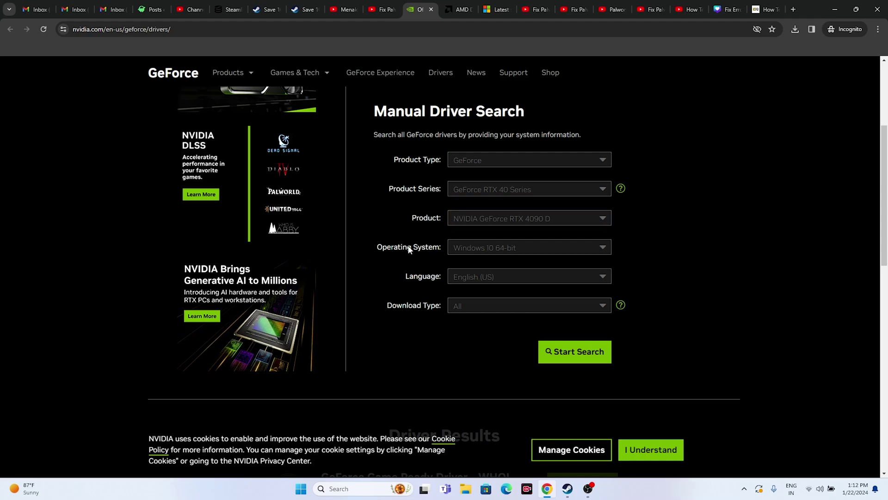
{"action": "scroll", "coordinate": [461, 251], "scroll_direction": "down", "scroll_amount": 5}
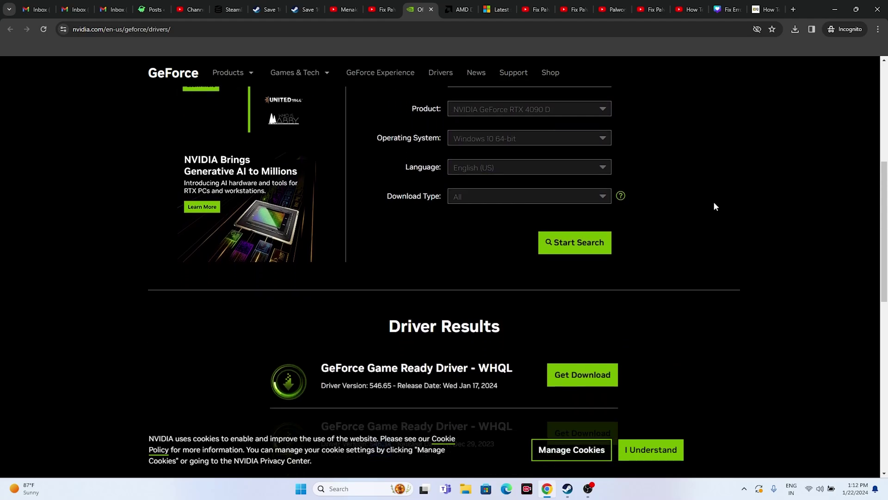
{"action": "scroll", "coordinate": [714, 204], "scroll_direction": "down", "scroll_amount": 1}
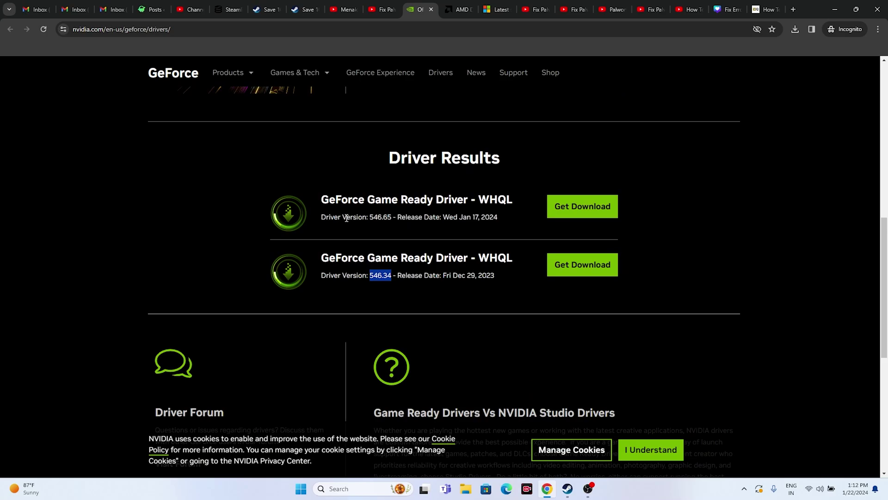
{"action": "scroll", "coordinate": [576, 185], "scroll_direction": "up", "scroll_amount": 3}
{"action": "scroll", "coordinate": [576, 181], "scroll_direction": "down", "scroll_amount": 3}
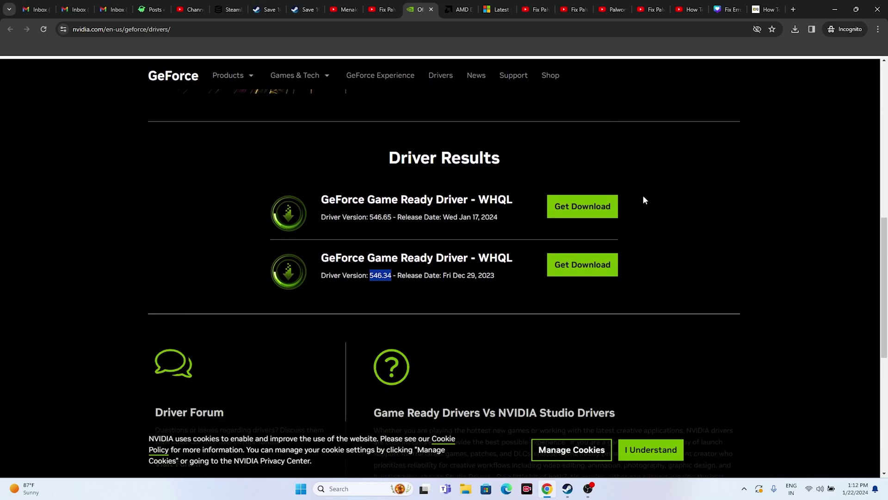
{"action": "left_click", "coordinate": [327, 214]}
{"action": "left_click_drag", "start_coordinate": [327, 215], "coordinate": [391, 214]}
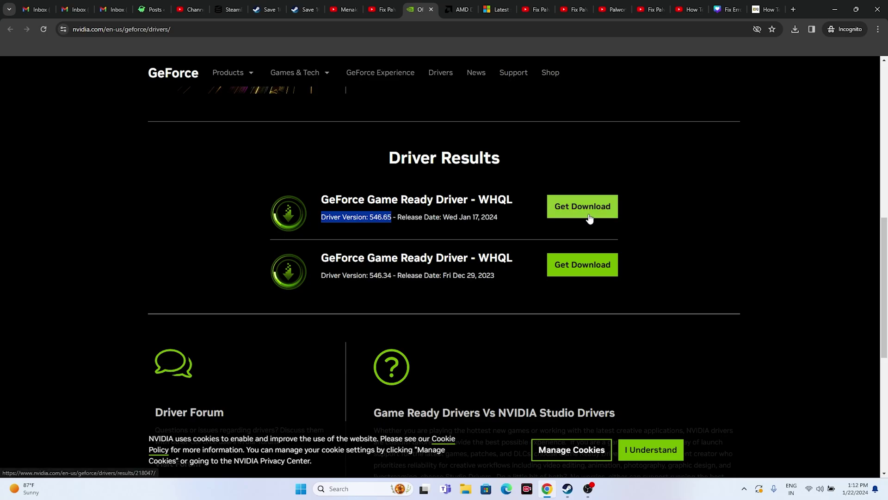
Step: Highlight the version number and release date of the older GeForce Game Ready Driver in the results
{"action": "left_click", "coordinate": [395, 279]}
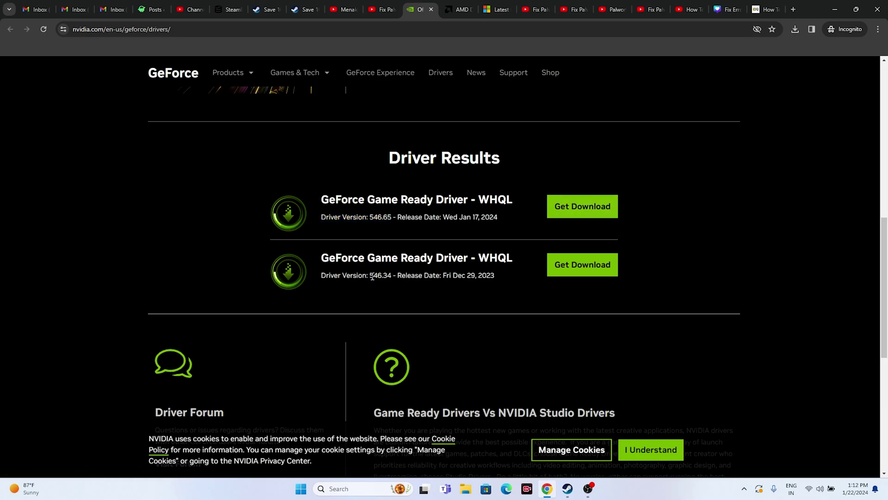
{"action": "left_click_drag", "start_coordinate": [369, 276], "coordinate": [391, 275]}
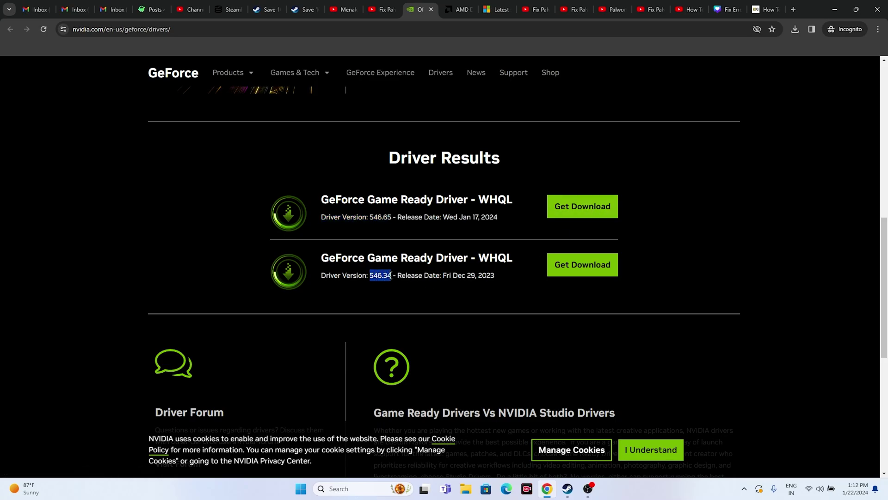
{"action": "left_click", "coordinate": [470, 275]}
{"action": "left_click_drag", "start_coordinate": [470, 276], "coordinate": [494, 276]}
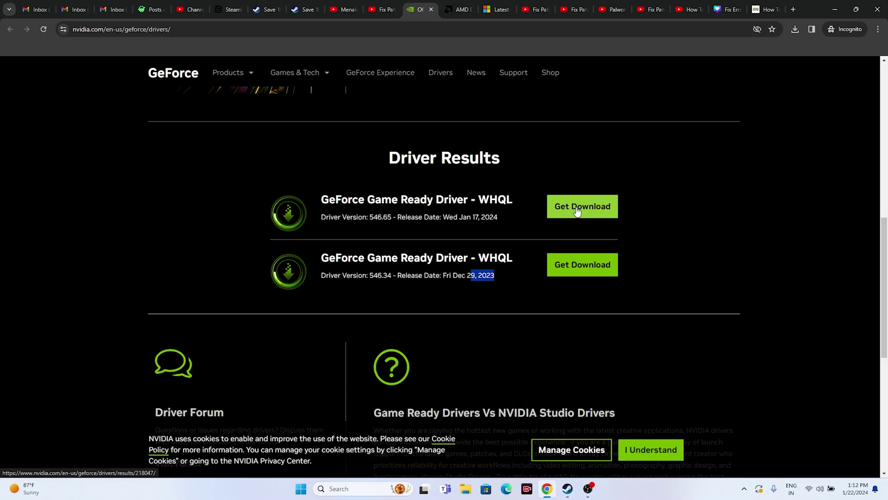
Step: On AMD's support page, submit the selected AMD Radeon RX 7600S and view its Windows driver downloads
{"action": "left_click", "coordinate": [459, 11]}
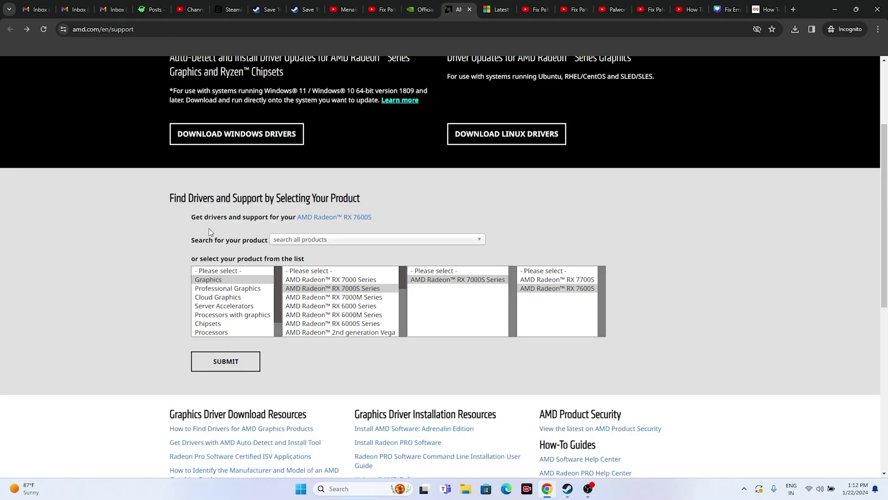
{"action": "scroll", "coordinate": [210, 229], "scroll_direction": "down", "scroll_amount": 2}
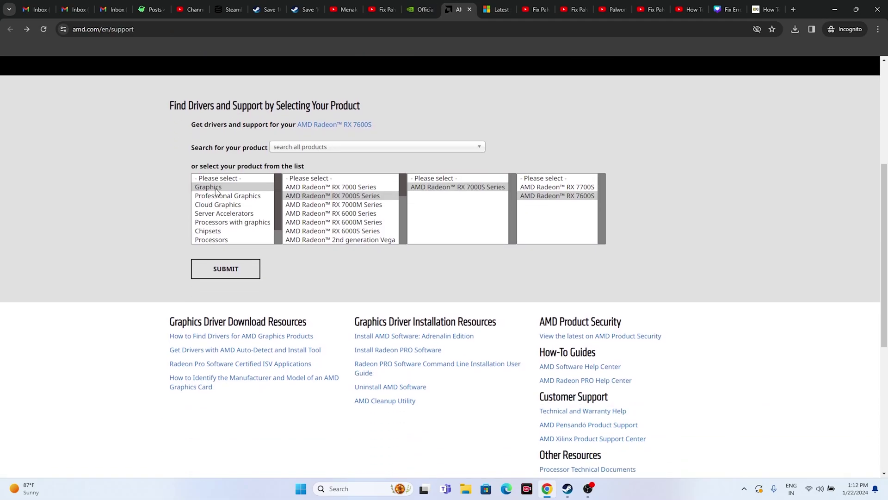
{"action": "left_click", "coordinate": [245, 271]}
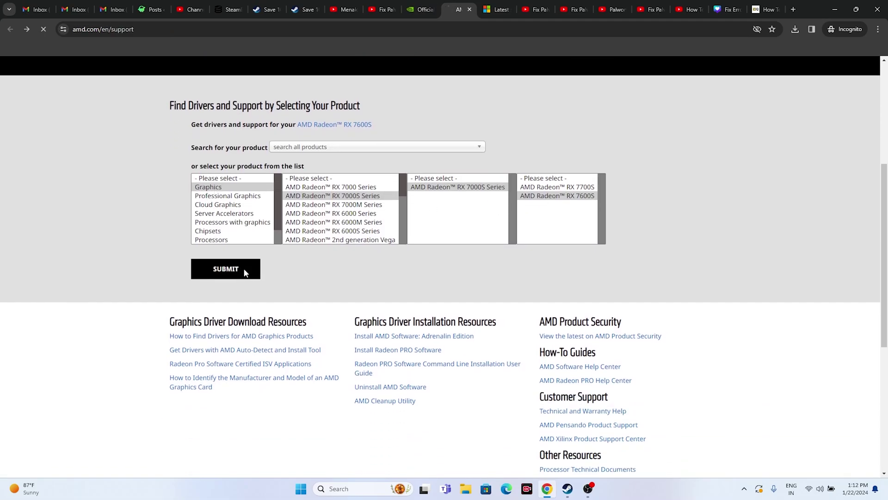
{"action": "scroll", "coordinate": [54, 215], "scroll_direction": "down", "scroll_amount": 3}
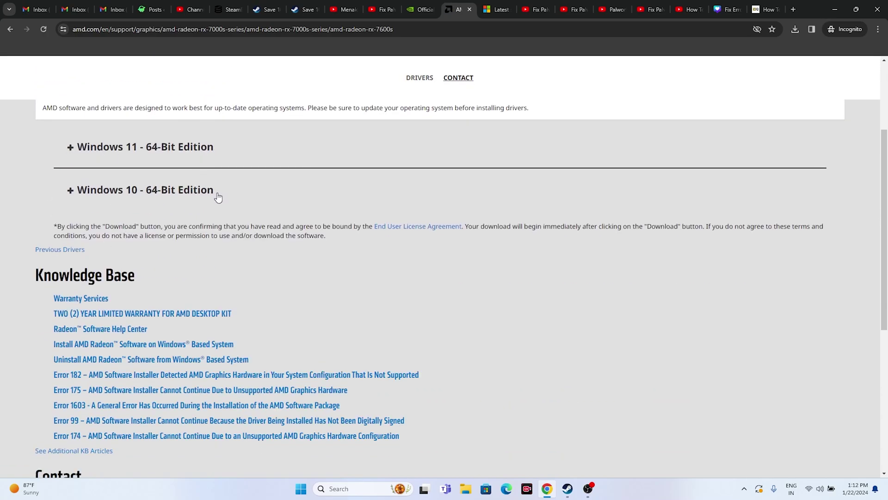
Step: Examine Microsoft's Visual C++ Redistributable latest supported downloads page, highlighting its title and the X86 entry in the Visual Studio 2015–2022 table
{"action": "left_click", "coordinate": [498, 9]}
{"action": "left_click_drag", "start_coordinate": [425, 172], "coordinate": [247, 151]}
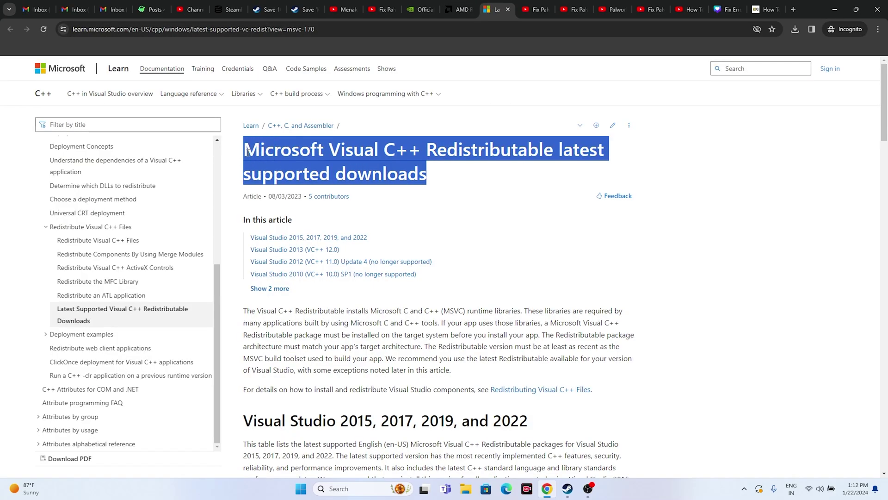
{"action": "left_click", "coordinate": [519, 181]}
{"action": "scroll", "coordinate": [267, 227], "scroll_direction": "down", "scroll_amount": 10}
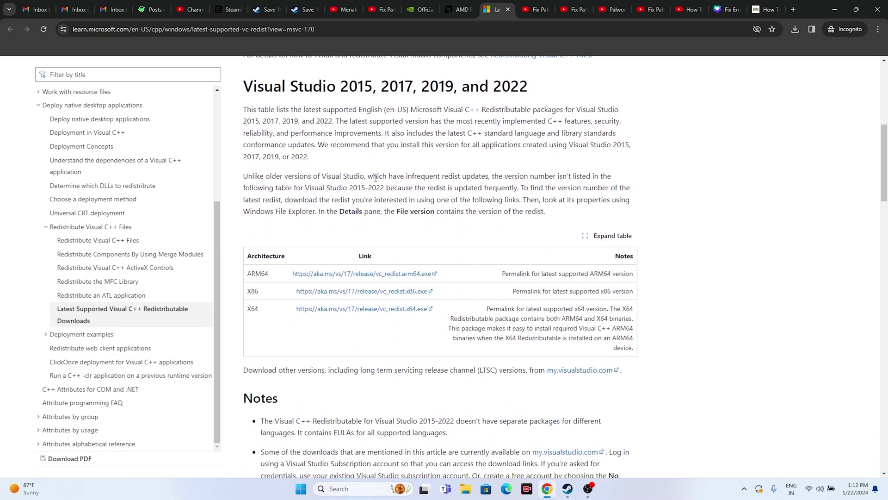
{"action": "left_click_drag", "start_coordinate": [249, 228], "coordinate": [258, 210]}
{"action": "left_click", "coordinate": [218, 219]}
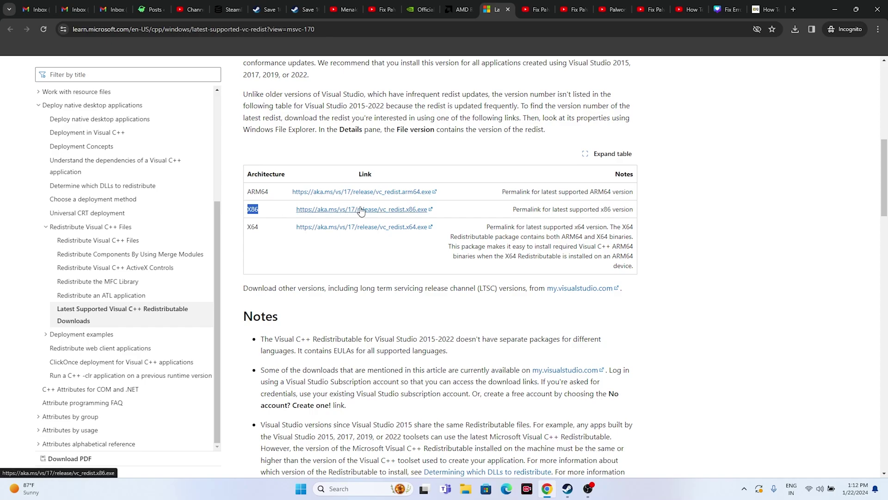
{"action": "left_click", "coordinate": [331, 253]}
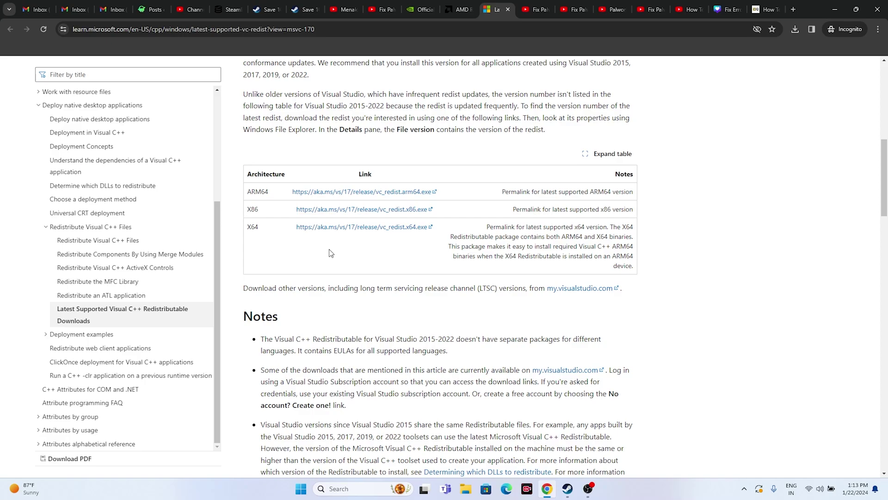
Step: Minimize Chrome, switch to Steam and view the management options for Palworld, including Uninstall, without choosing one
{"action": "left_click", "coordinate": [836, 6]}
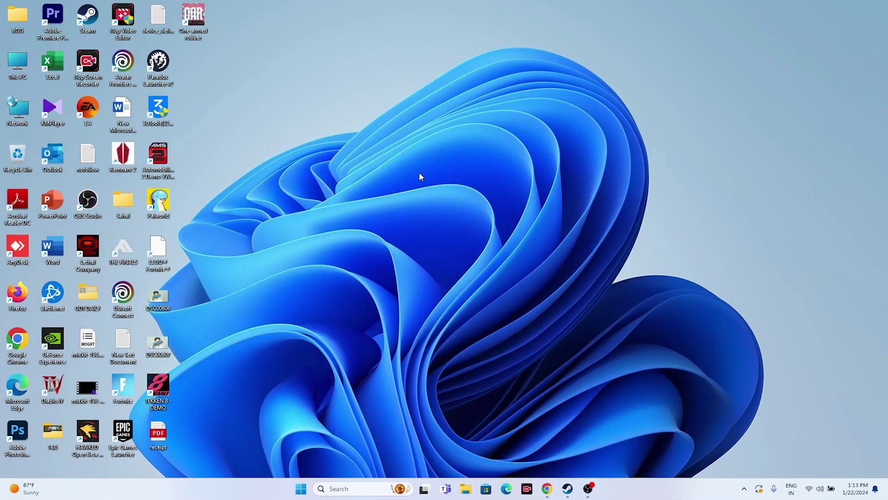
{"action": "left_click", "coordinate": [568, 489]}
{"action": "right_click", "coordinate": [50, 274]}
{"action": "mouse_move", "coordinate": [79, 331]}
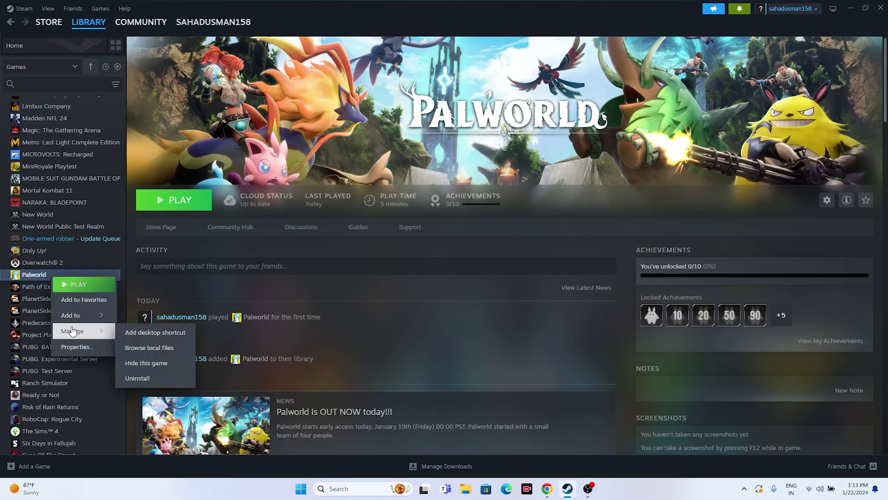
{"action": "left_click", "coordinate": [398, 385]}
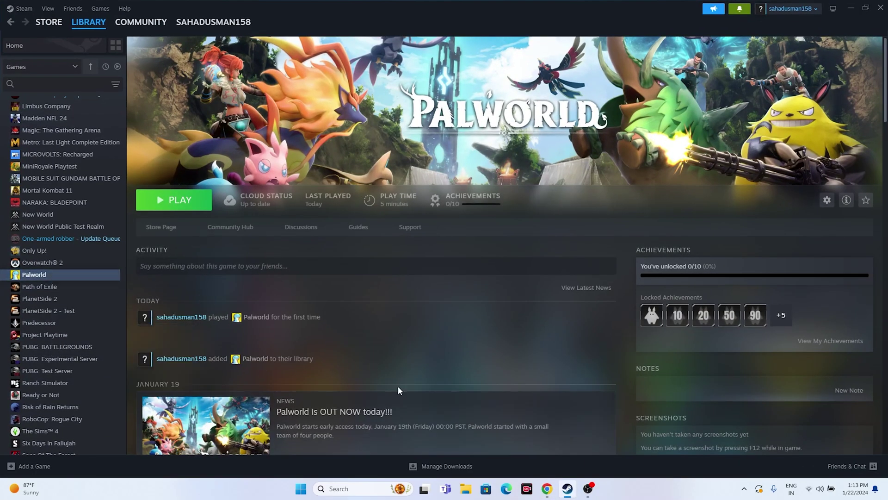
Step: Open File Explorer, check the available drives and free space under This PC, and close the window
{"action": "left_click", "coordinate": [465, 488]}
{"action": "left_click", "coordinate": [65, 323]}
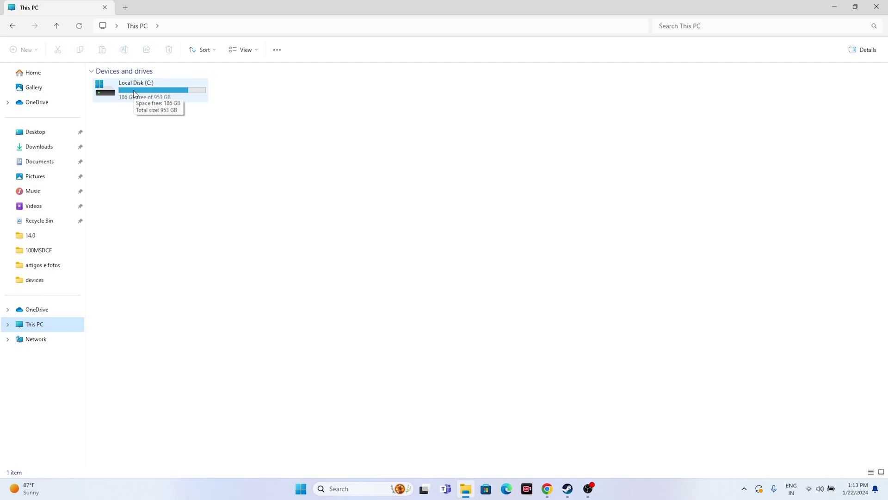
{"action": "left_click", "coordinate": [879, 7]}
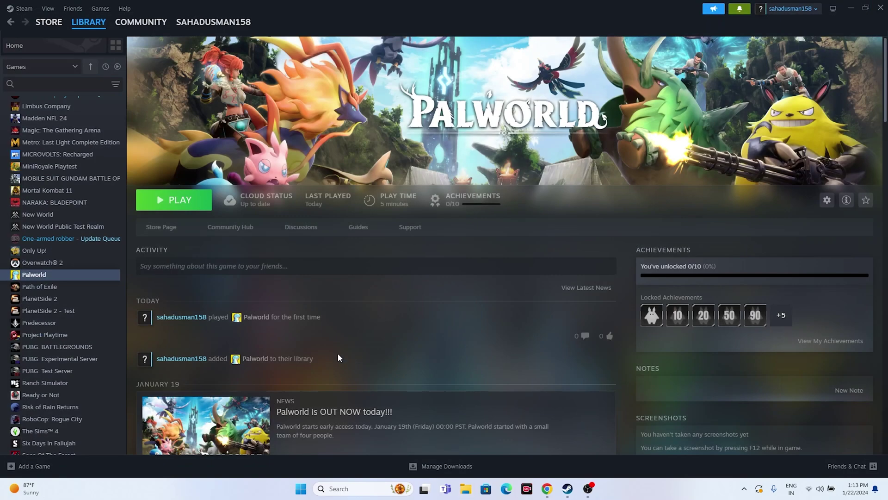
Step: Verify the integrity of Palworld's game files from its installed files properties and close the properties window
{"action": "right_click", "coordinate": [34, 278]}
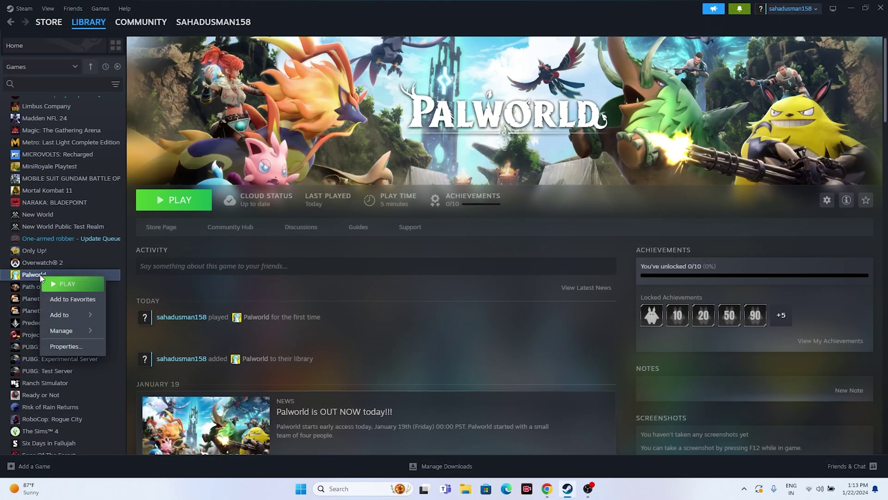
{"action": "left_click", "coordinate": [64, 347]}
{"action": "left_click", "coordinate": [279, 178]}
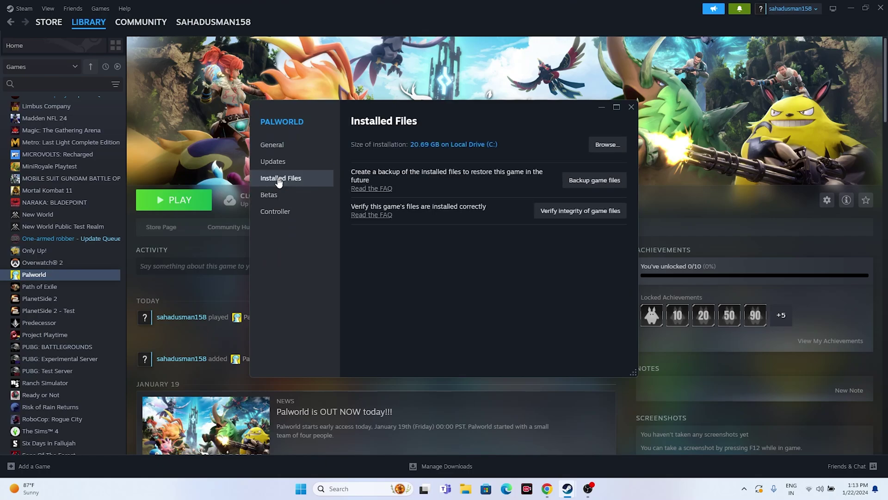
{"action": "left_click", "coordinate": [574, 213]}
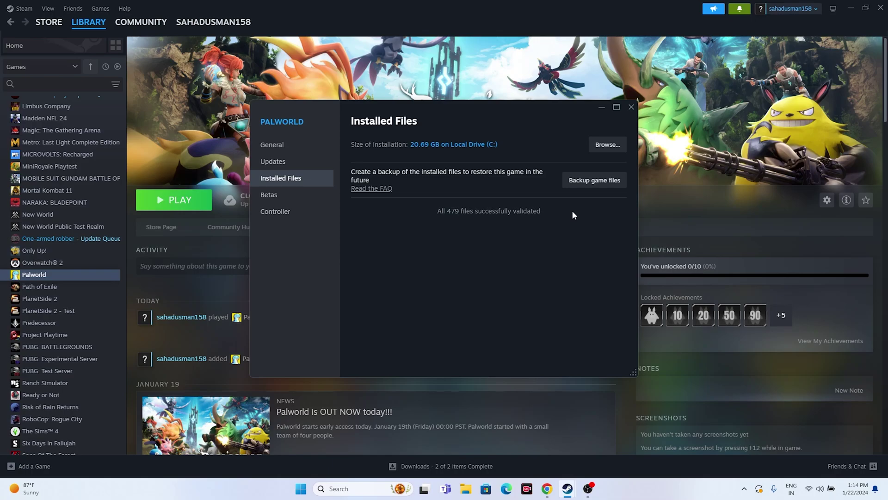
{"action": "left_click", "coordinate": [631, 106]}
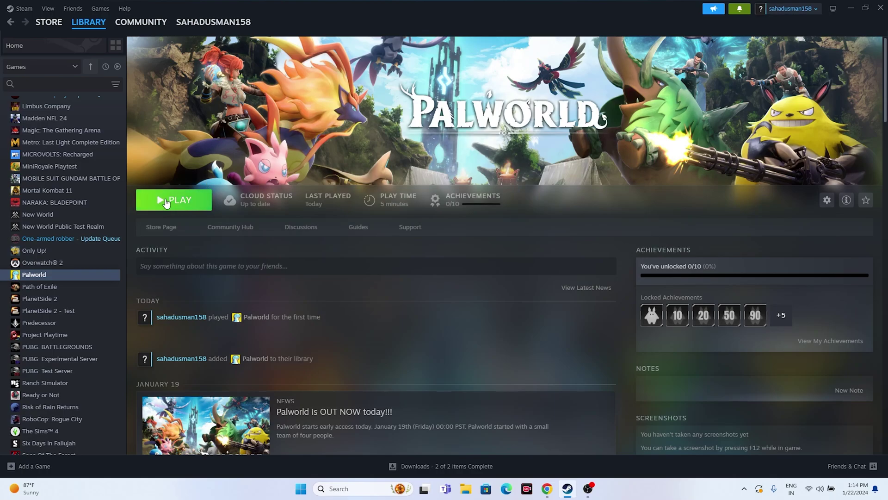